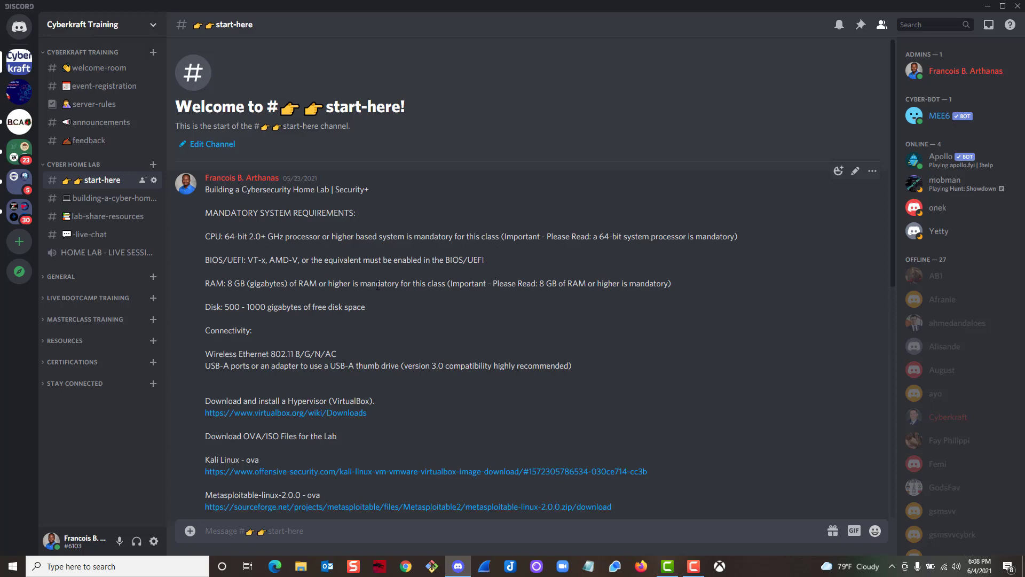
- Scroll through the #start-here message and highlight its SYSTEM REQUIREMENTS heading
scroll(390, 283, down, 3)
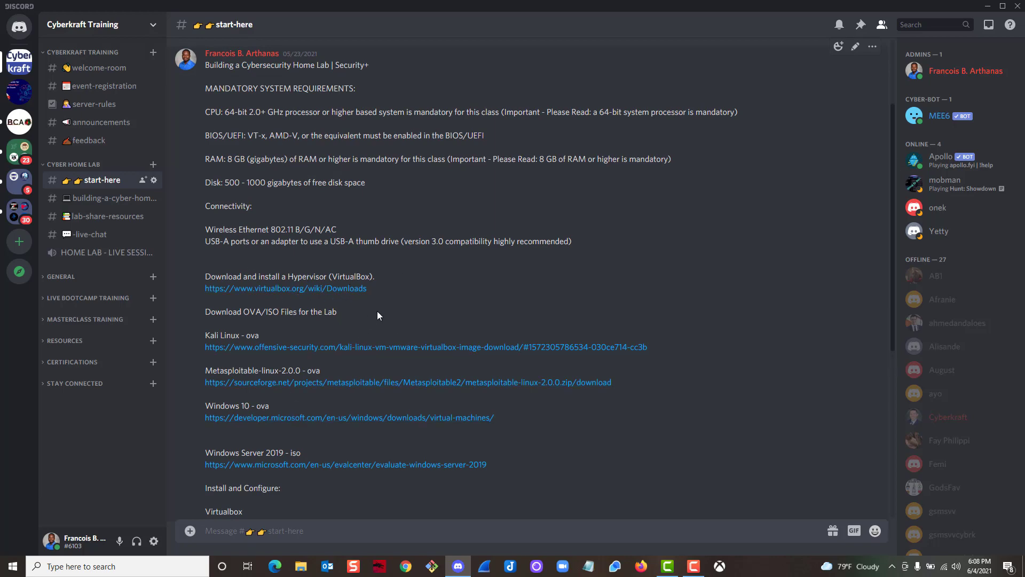
scroll(452, 267, down, 8)
scroll(447, 248, up, 9)
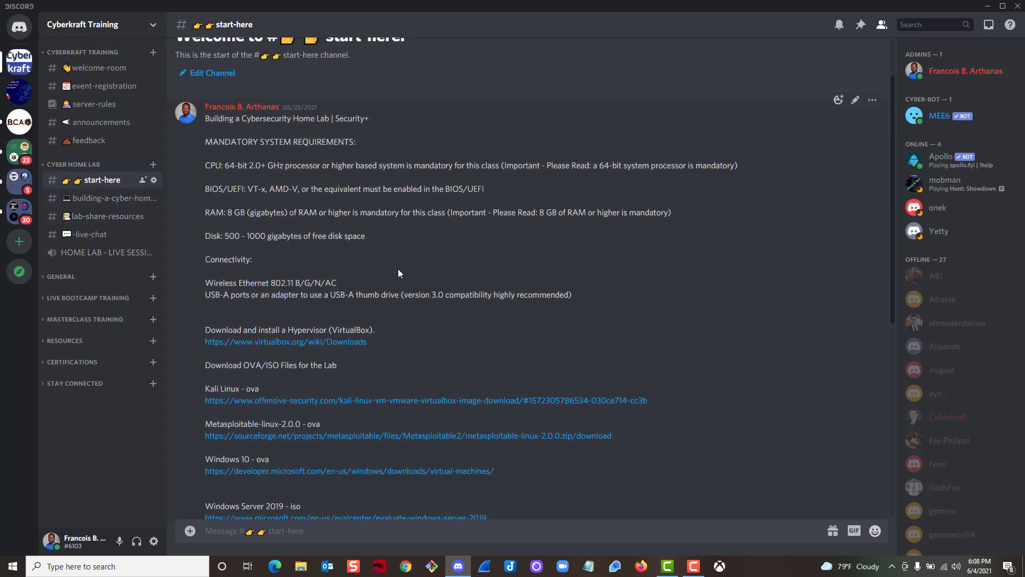
scroll(399, 274, up, 2)
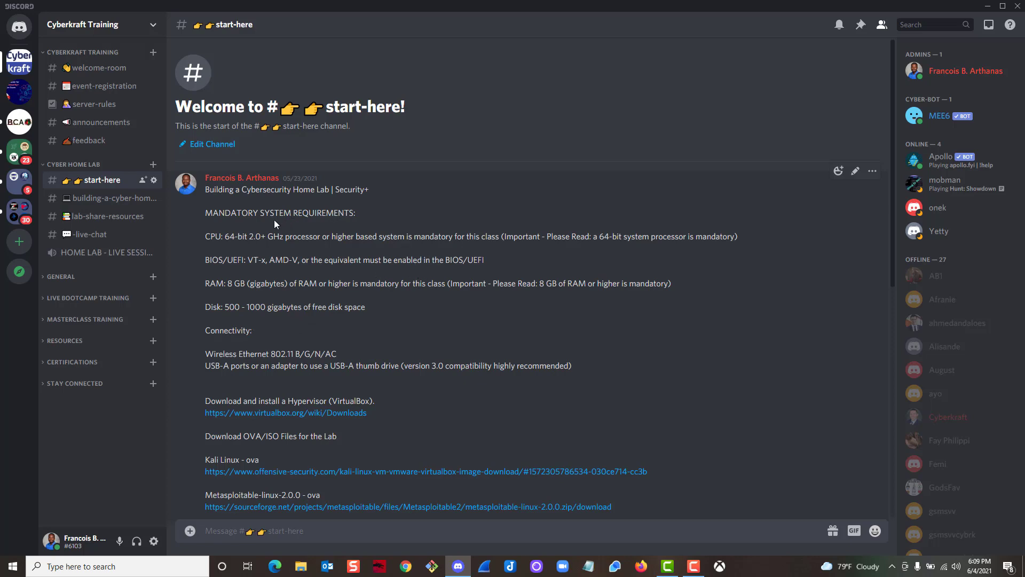
drag(355, 213, 259, 213)
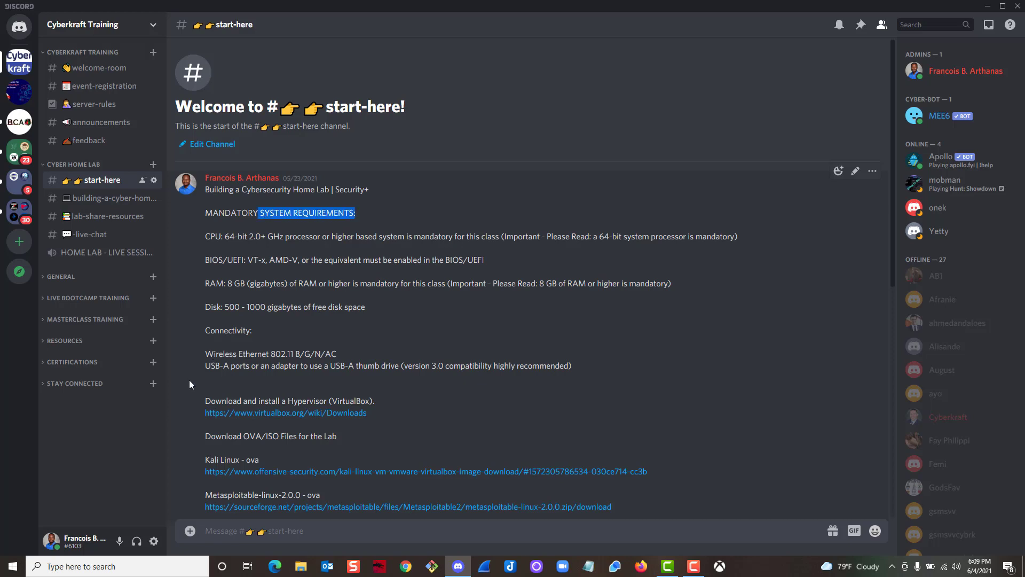
- Check the installed RAM, i7 processor and clock speed, and 64-bit system type on the Windows About page
right_click(10, 572)
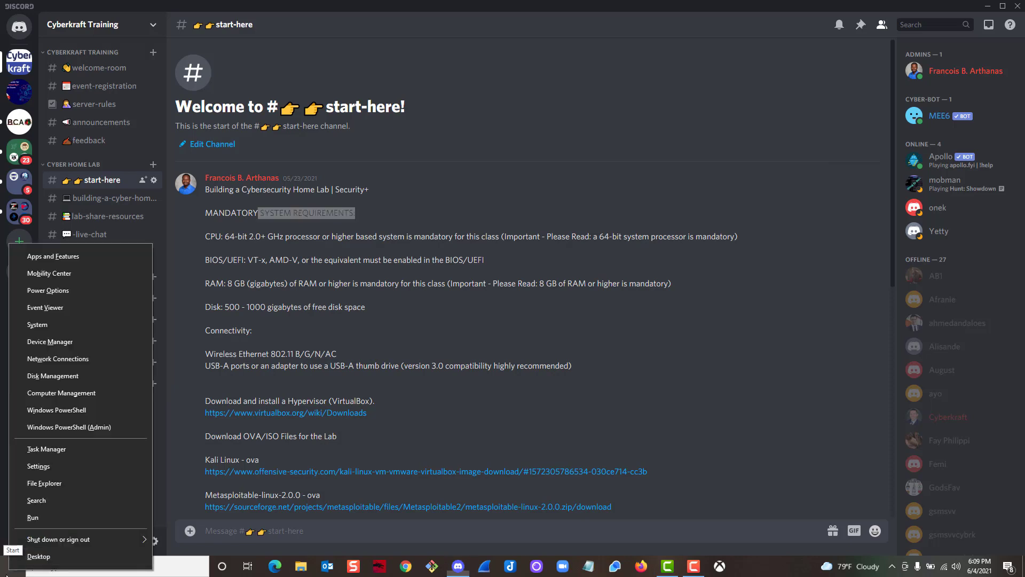
click(60, 325)
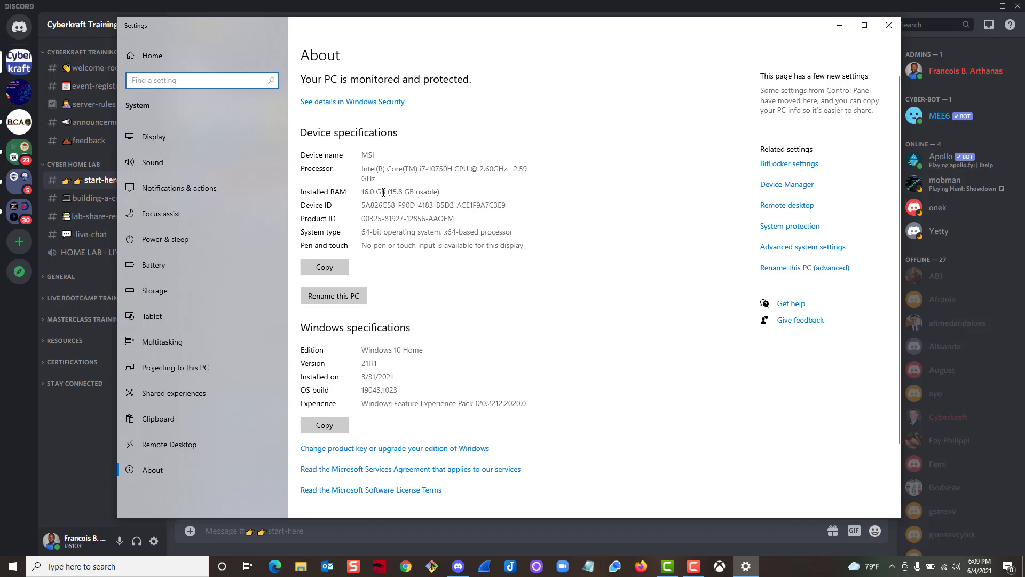
drag(453, 27, 368, 60)
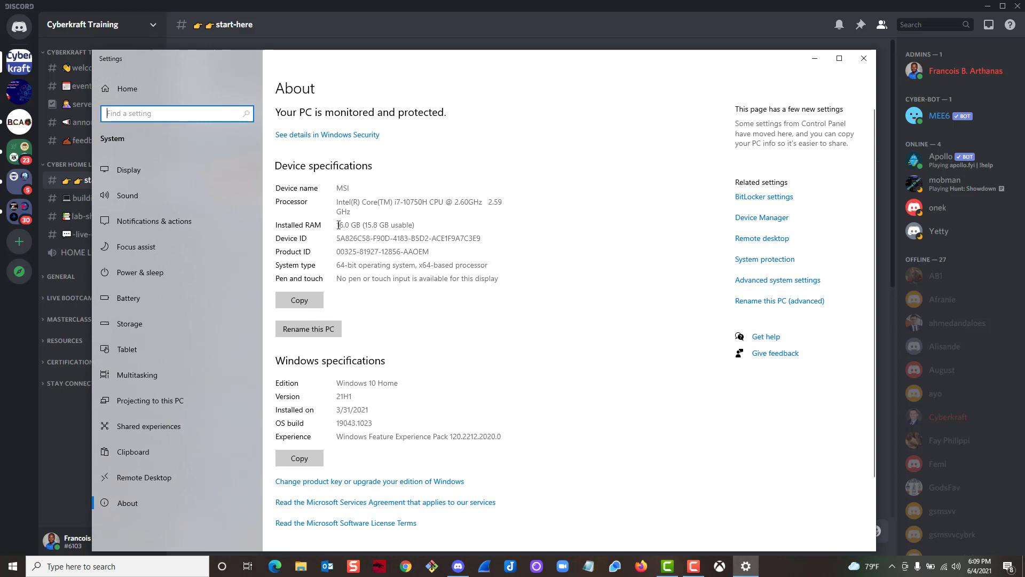
drag(338, 225, 361, 225)
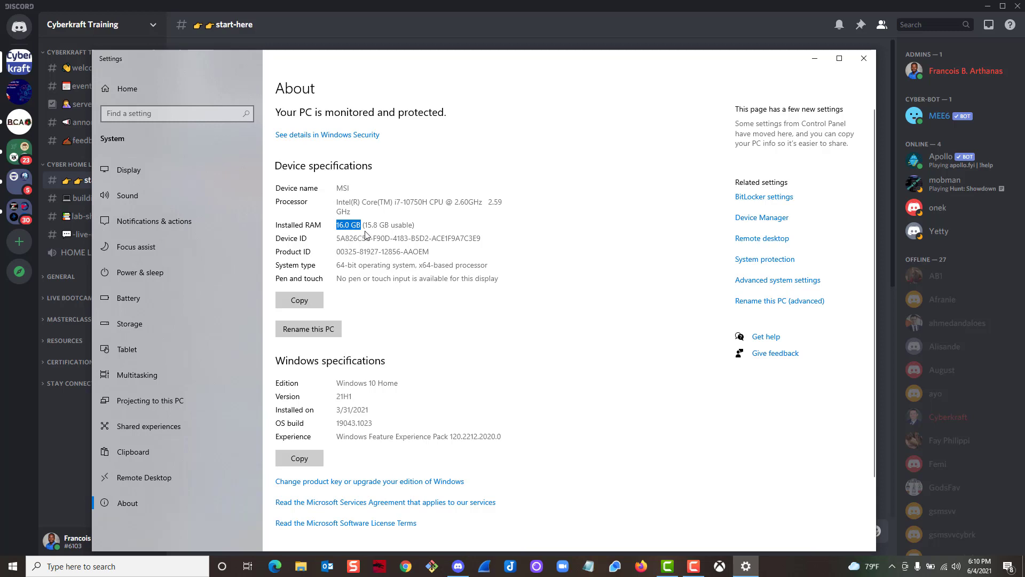
click(400, 224)
drag(427, 204, 459, 203)
drag(392, 202, 401, 202)
drag(454, 202, 459, 202)
drag(338, 265, 390, 266)
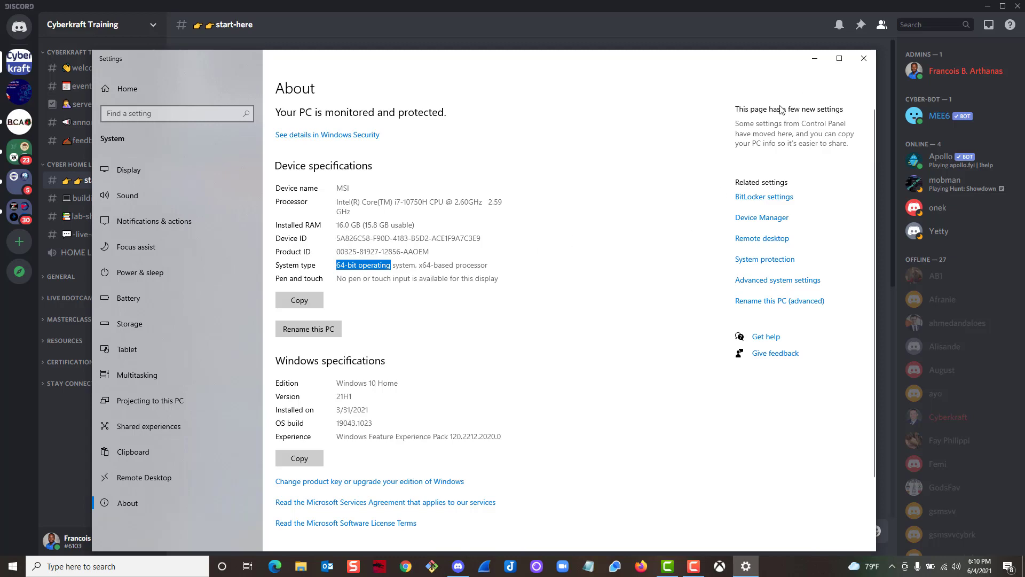
click(869, 60)
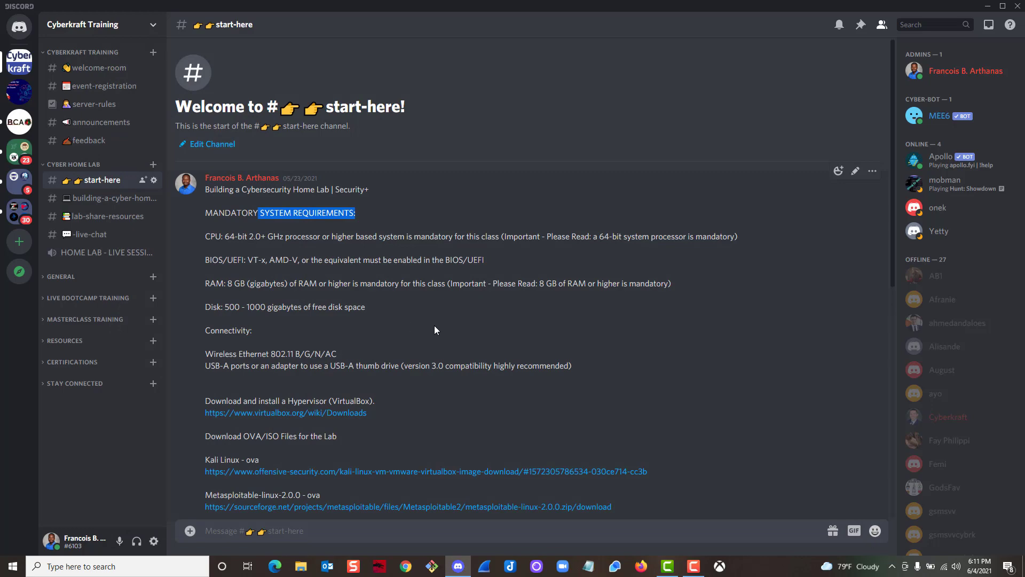
- Confirm CPU virtualization in Task Manager's Performance view against the VT-x BIOS/UEFI requirement
right_click(8, 572)
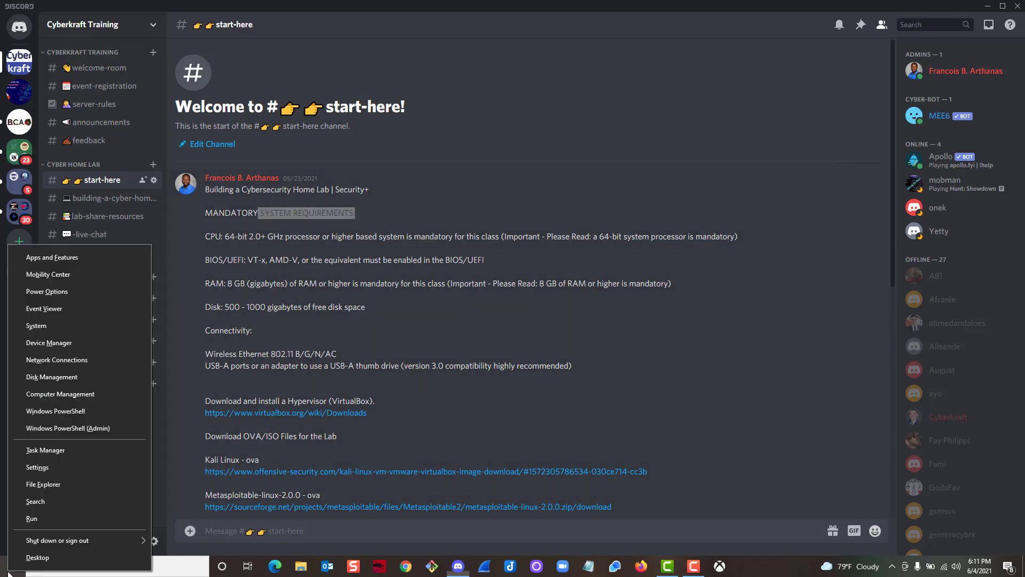
right_click(8, 572)
right_click(8, 573)
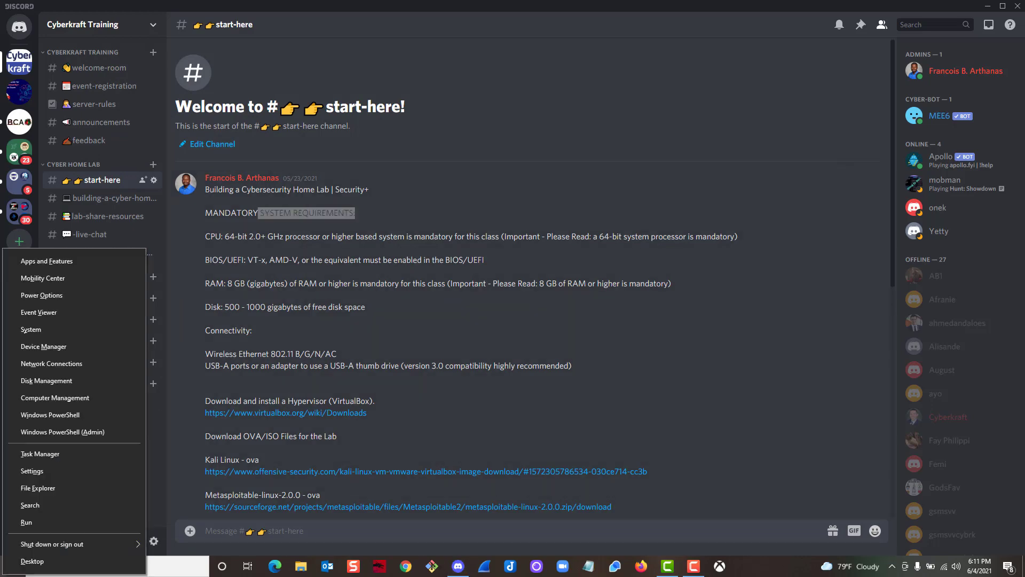
click(8, 573)
click(10, 567)
right_click(11, 567)
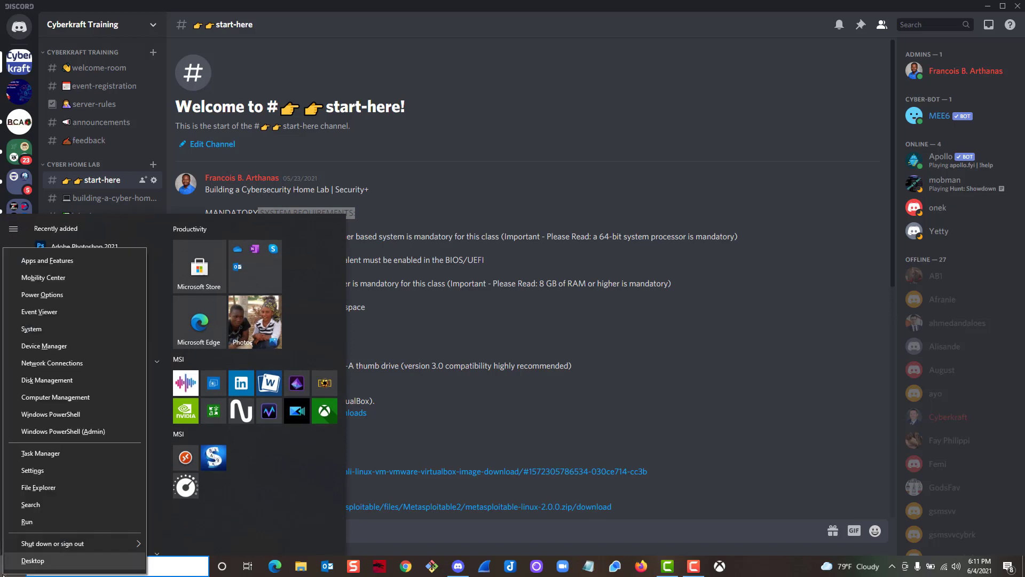
click(42, 453)
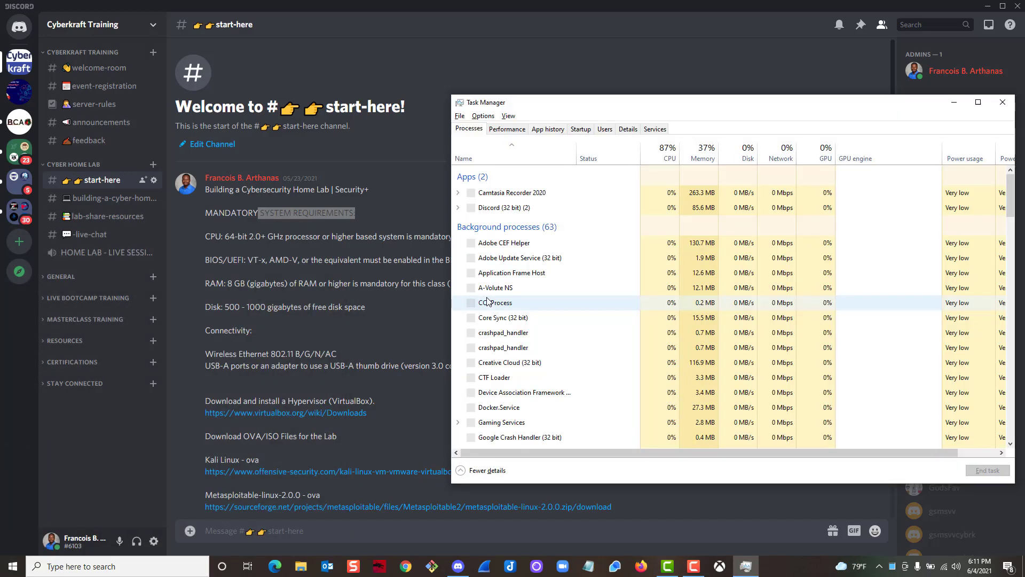
drag(675, 102, 434, 96)
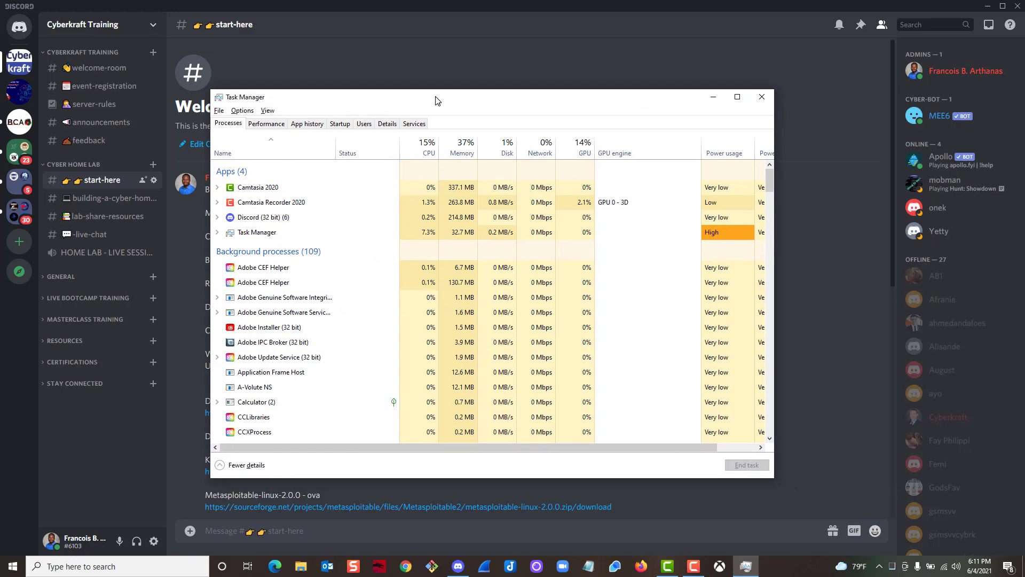
click(261, 124)
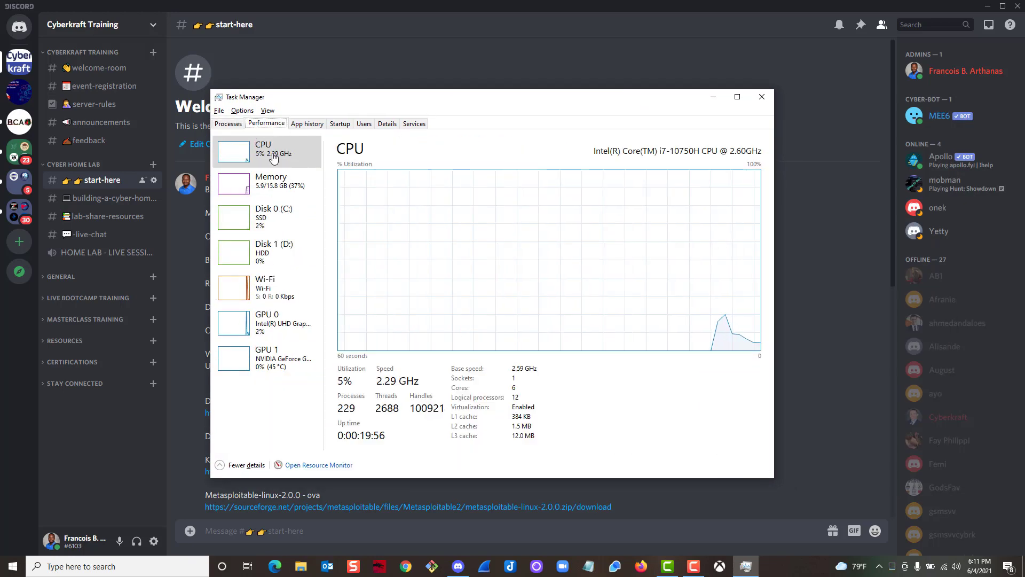
click(293, 156)
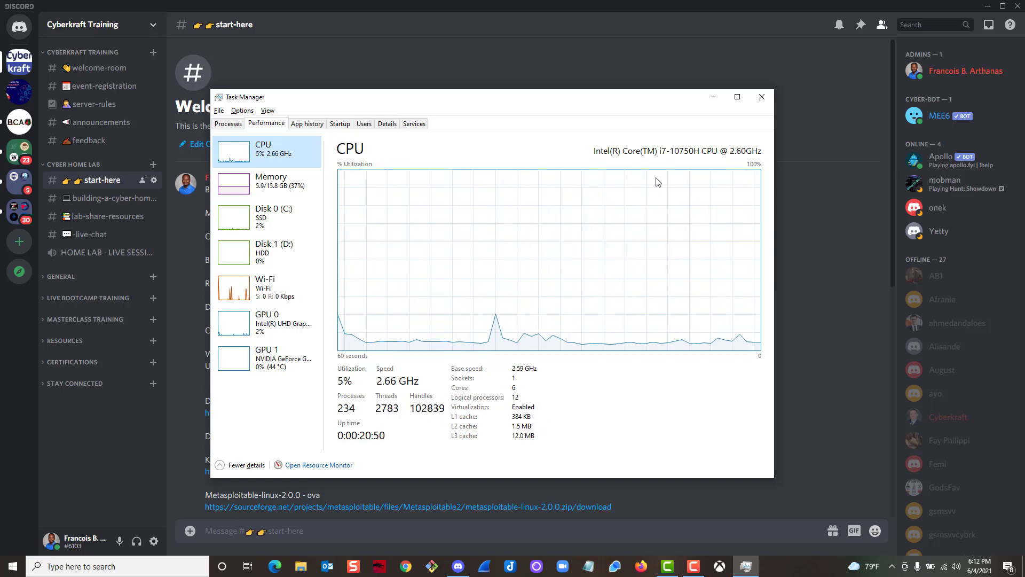
click(761, 97)
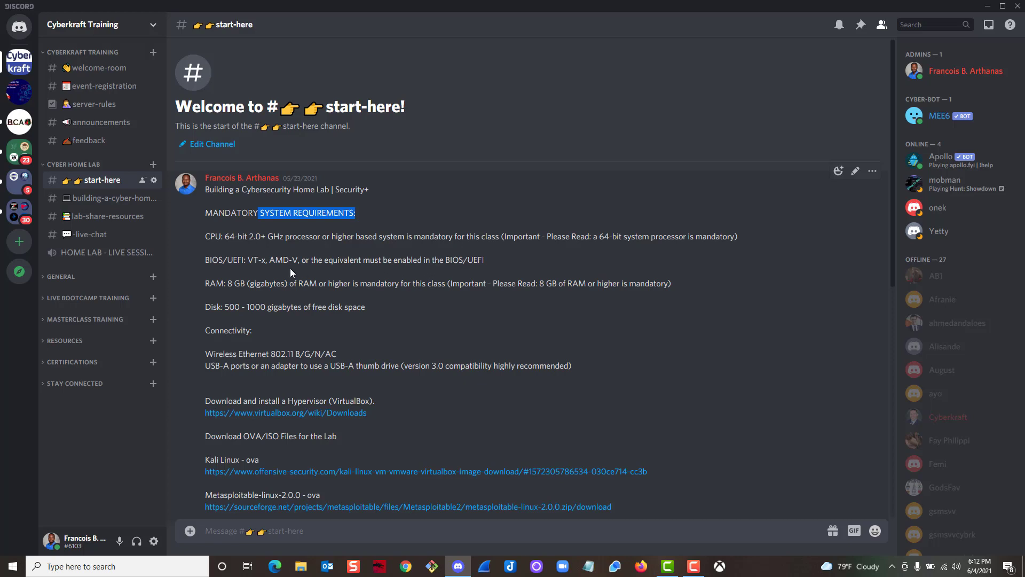
drag(243, 260, 265, 260)
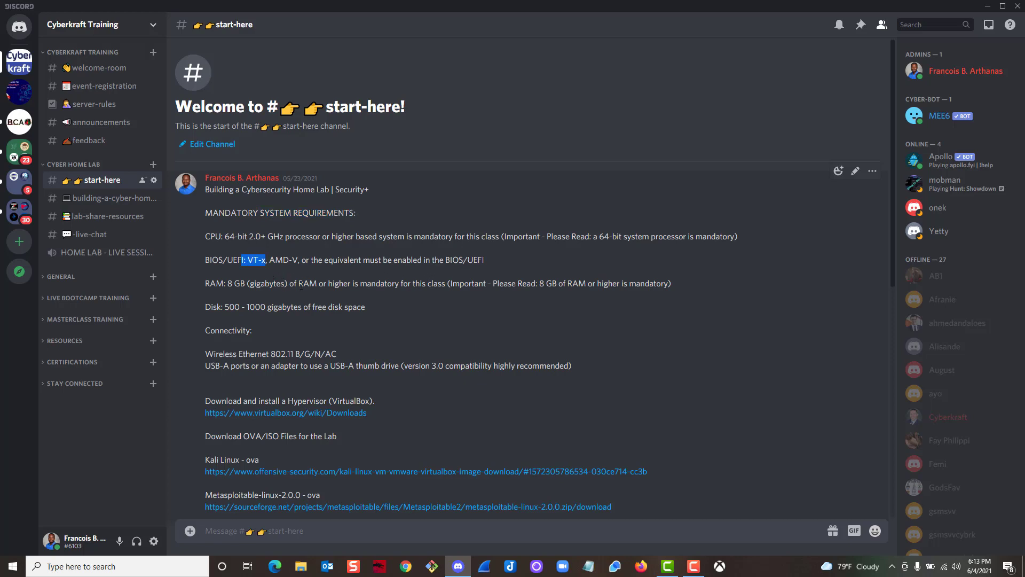
click(271, 280)
- Open the VirtualBox, Kali, Metasploitable, Windows 10 and Windows Server 2019 links from Discord
click(405, 568)
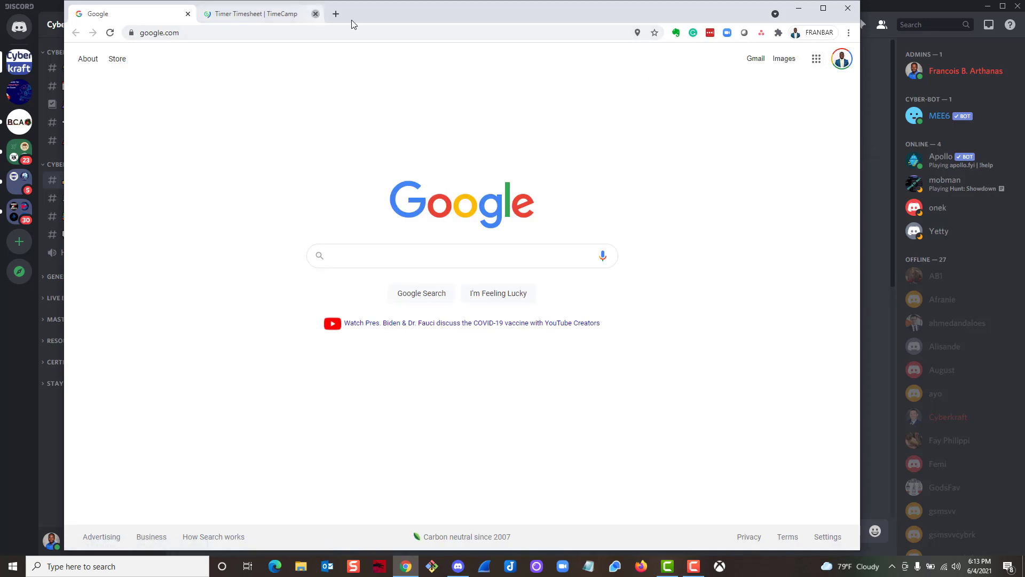
click(870, 151)
scroll(373, 341, down, 3)
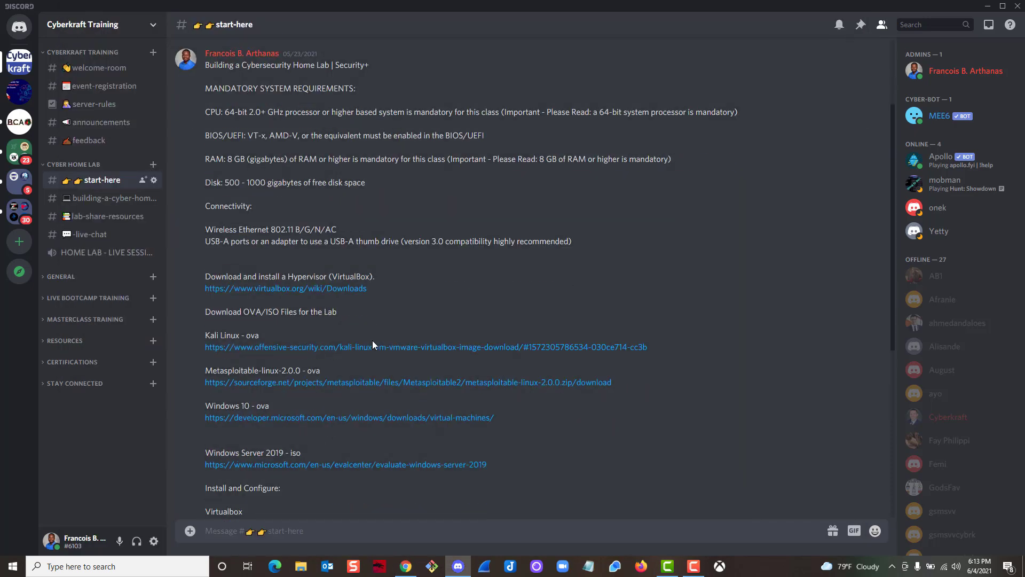
click(330, 288)
click(458, 566)
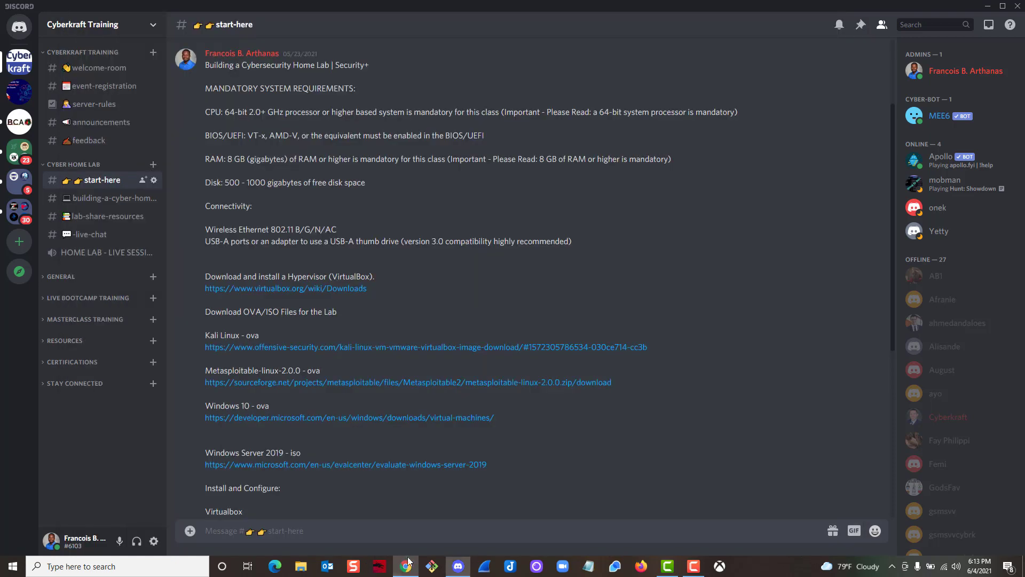
click(342, 347)
click(458, 566)
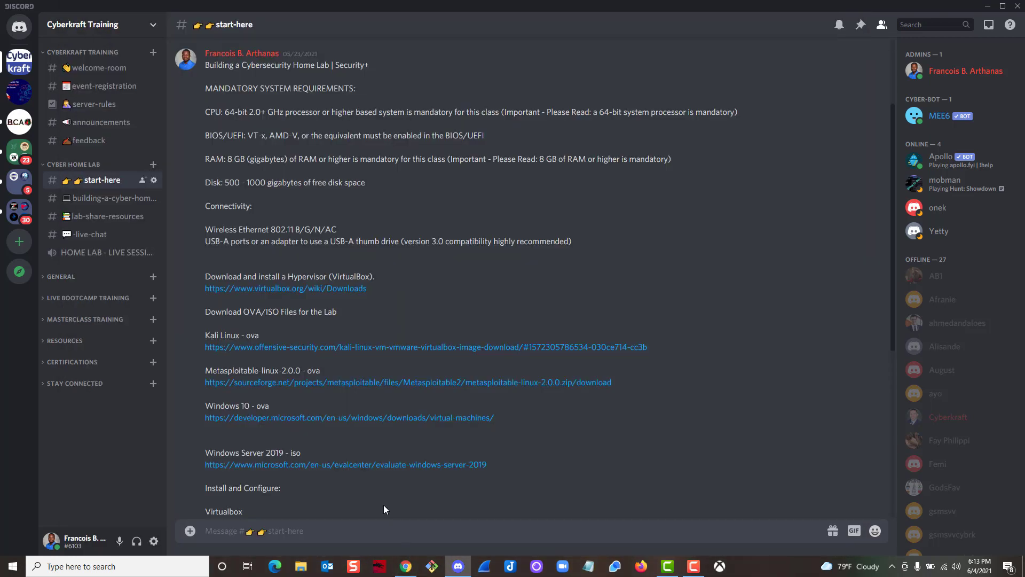
click(427, 382)
click(458, 566)
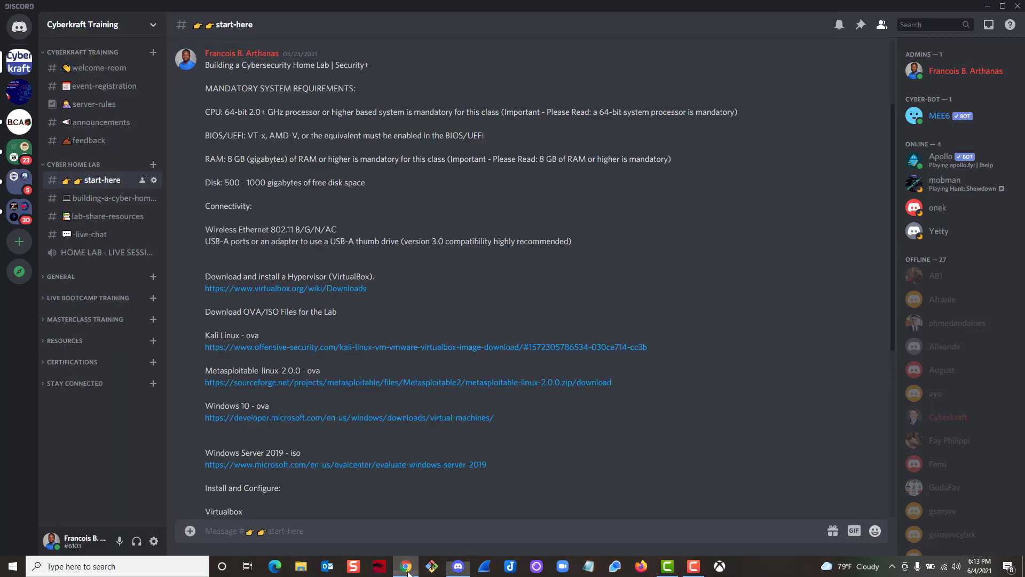
click(347, 427)
click(458, 566)
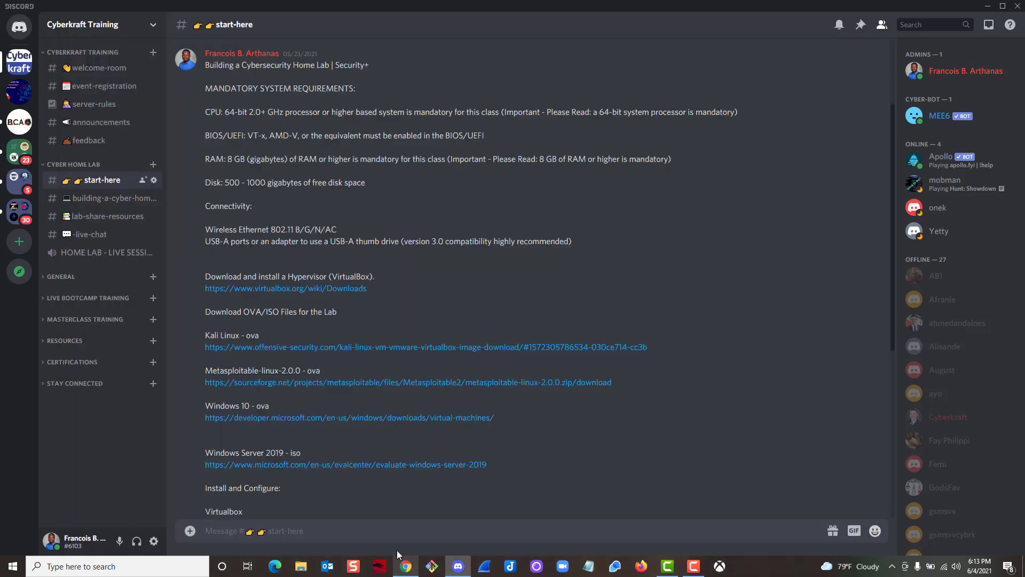
click(358, 467)
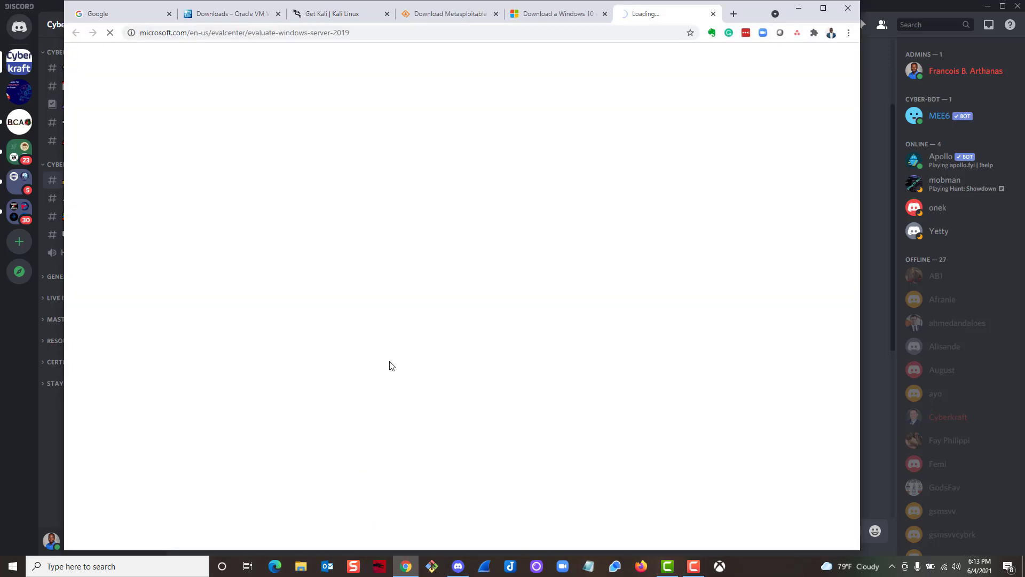
- Maximize Chrome and download the VirtualBox 6.1.22 installer for Windows hosts
click(170, 13)
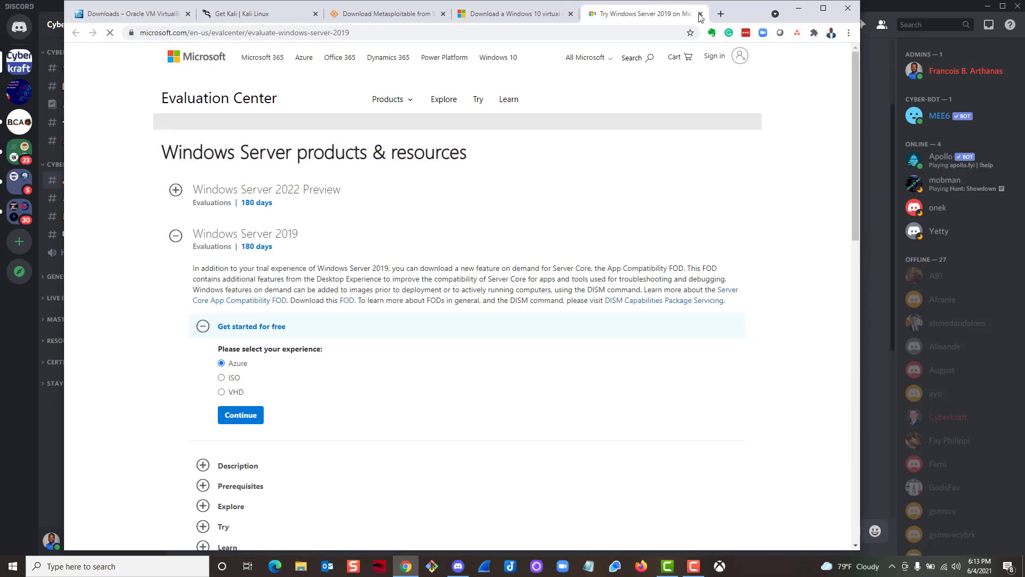
click(831, 11)
click(70, 9)
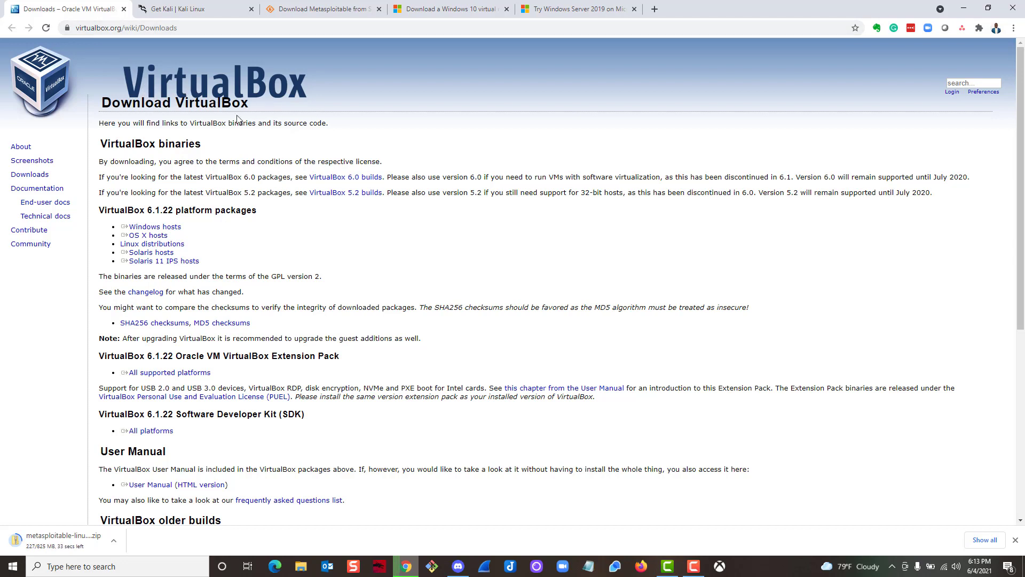
double_click(31, 176)
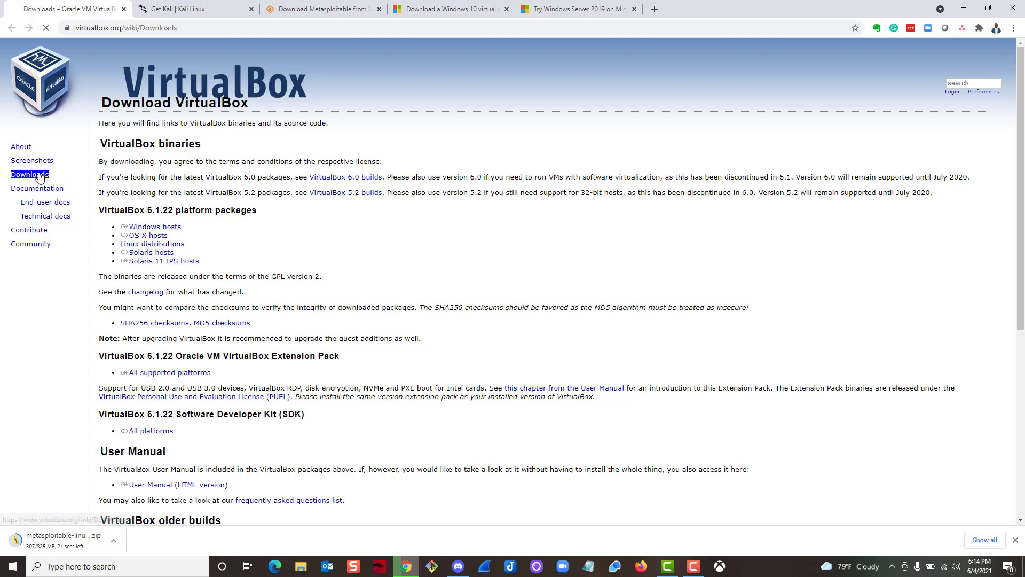
double_click(31, 176)
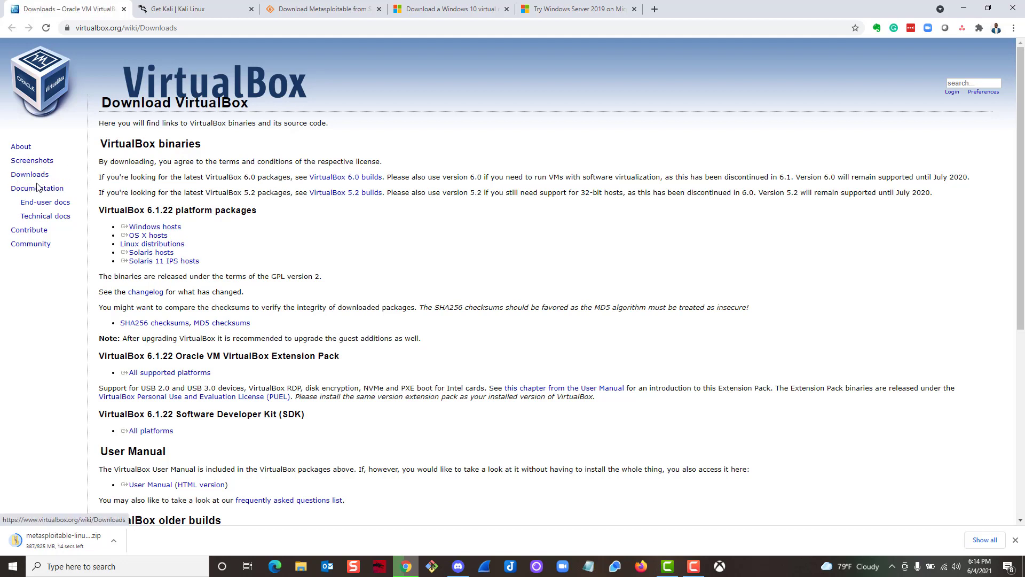
drag(160, 261, 122, 226)
click(149, 242)
click(193, 234)
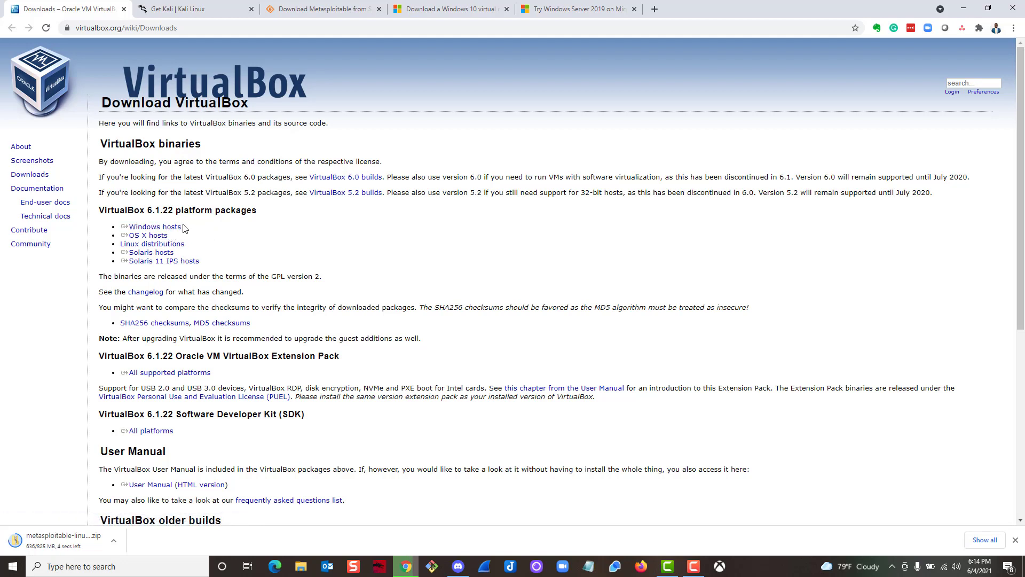
triple_click(186, 229)
click(156, 229)
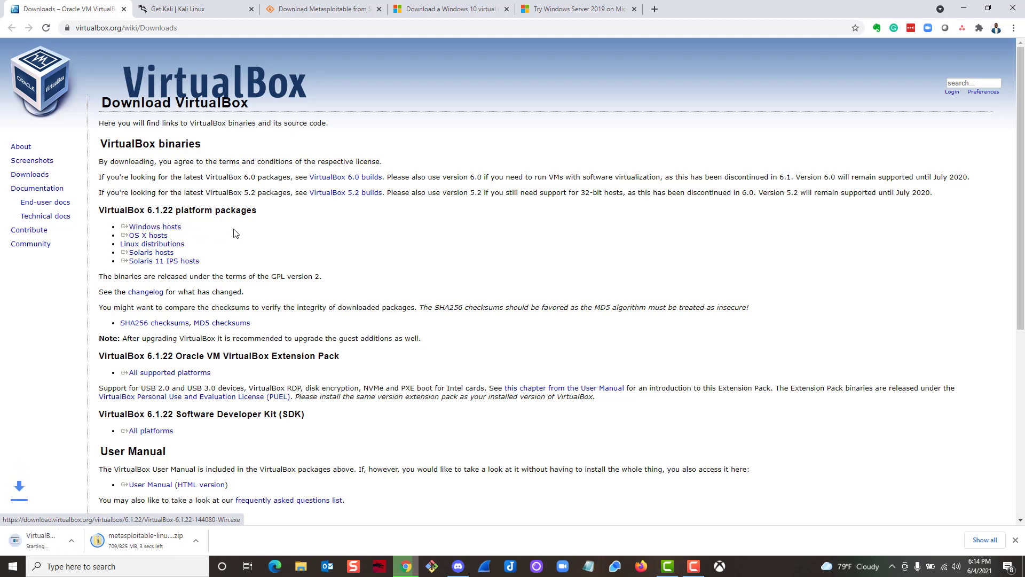
- Look over the OS X, Linux and Solaris host packages, then bring up the Get Kali page
triple_click(147, 236)
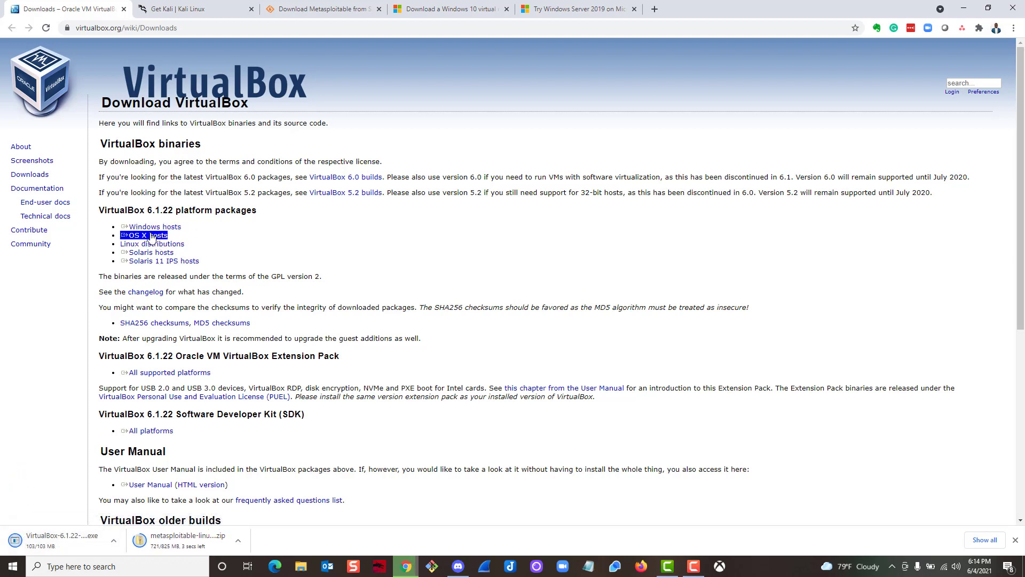
triple_click(141, 238)
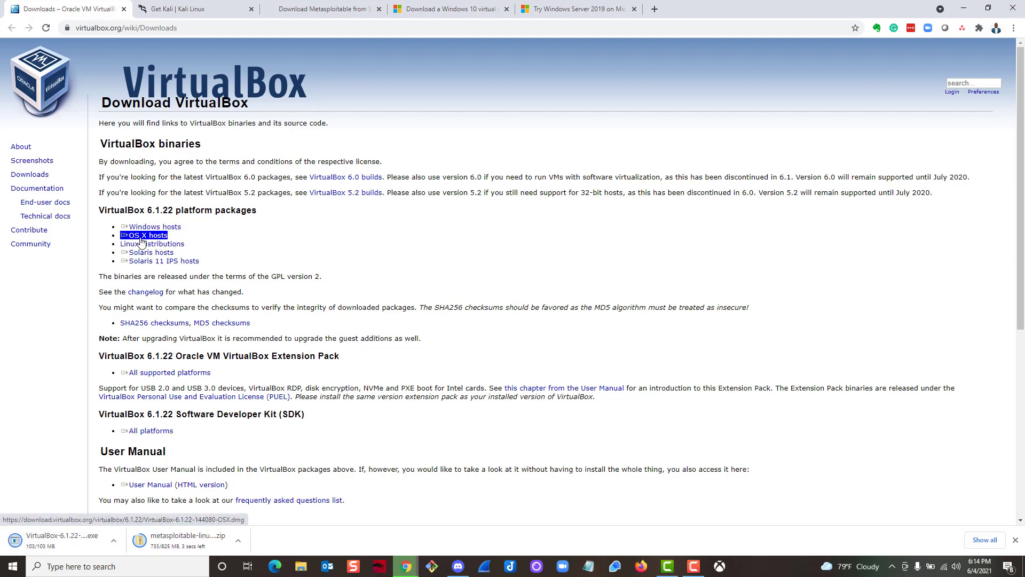
triple_click(143, 245)
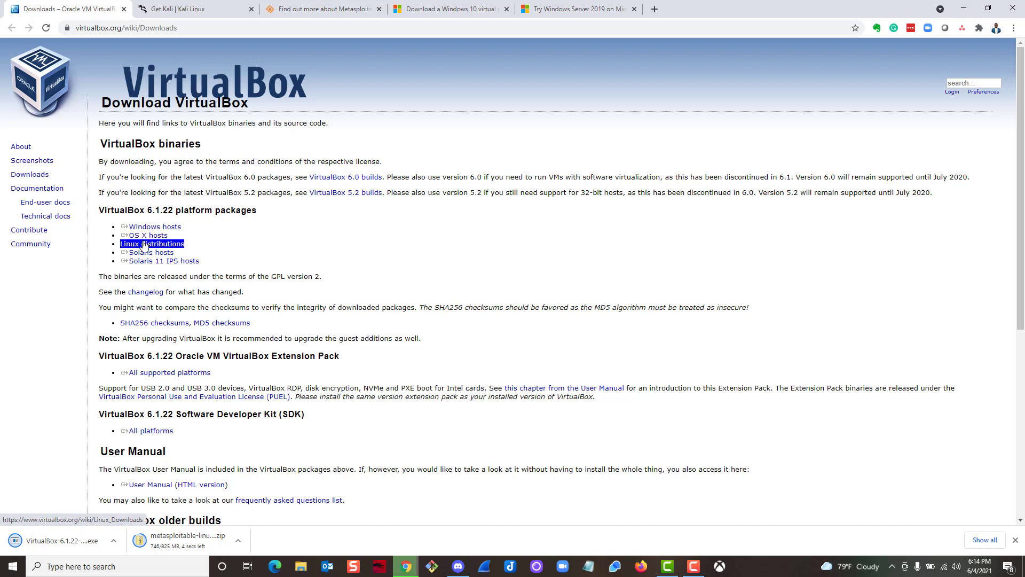
triple_click(154, 253)
triple_click(160, 245)
click(130, 179)
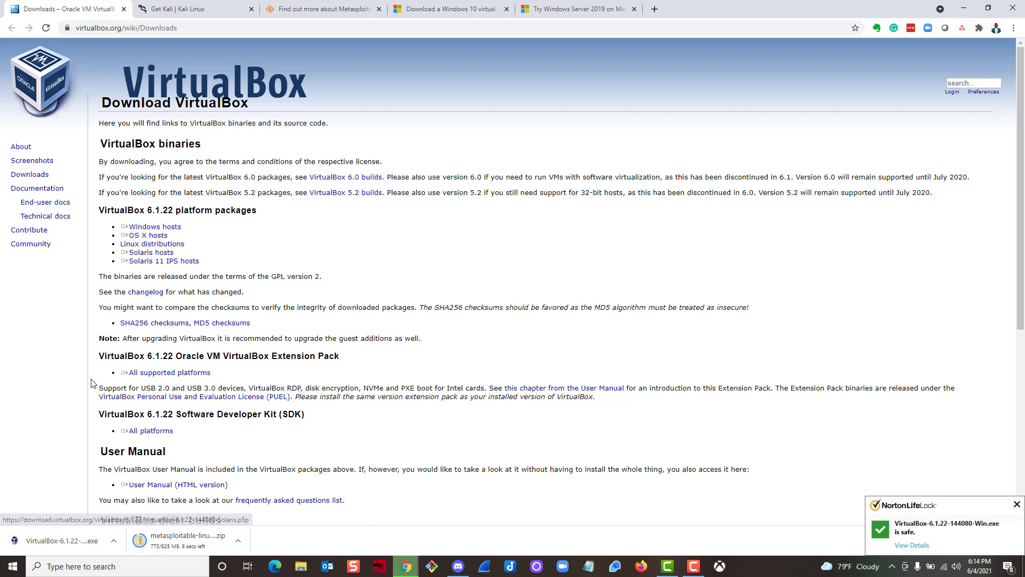
triple_click(154, 226)
click(165, 298)
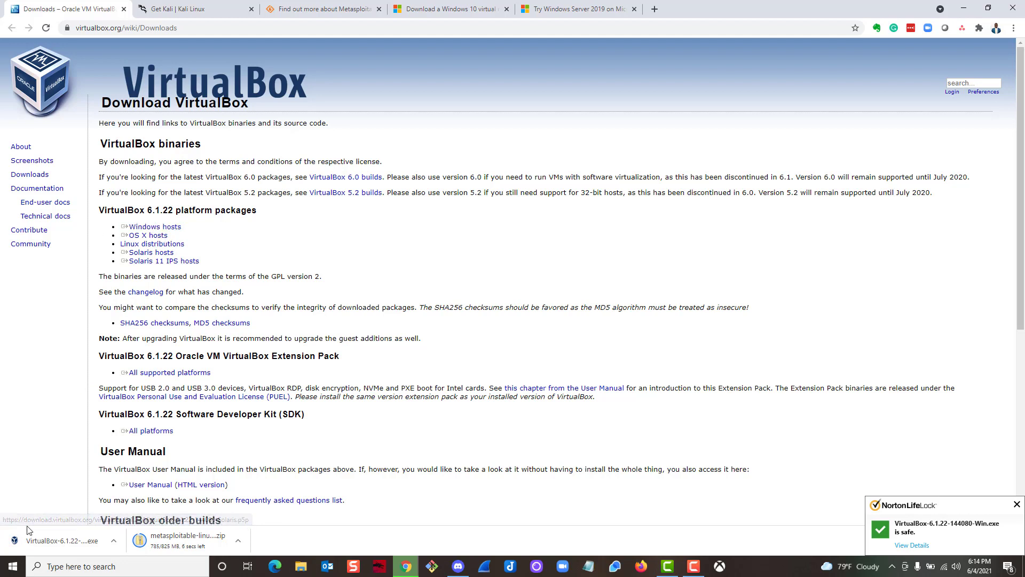
triple_click(154, 230)
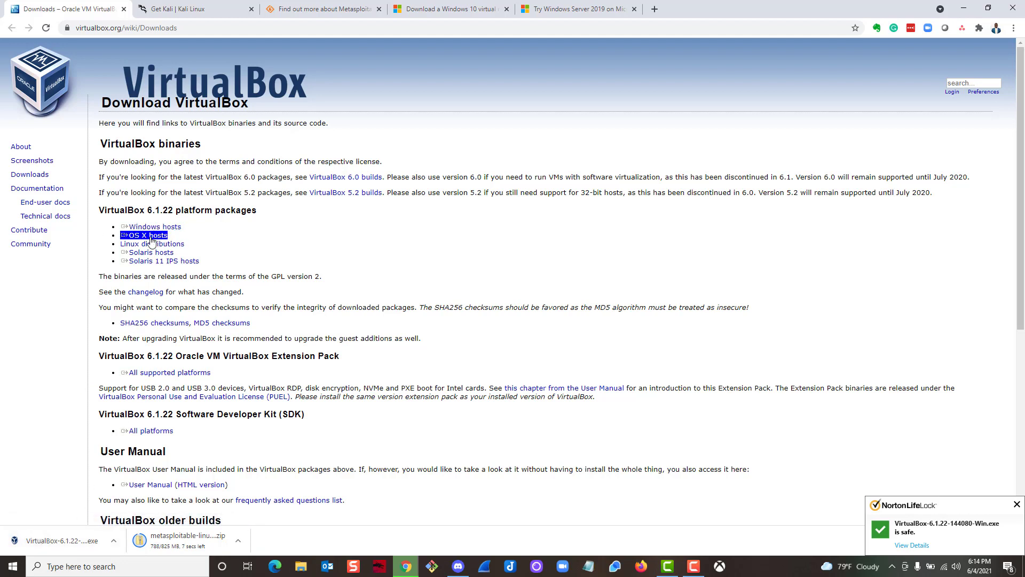
click(176, 238)
click(194, 13)
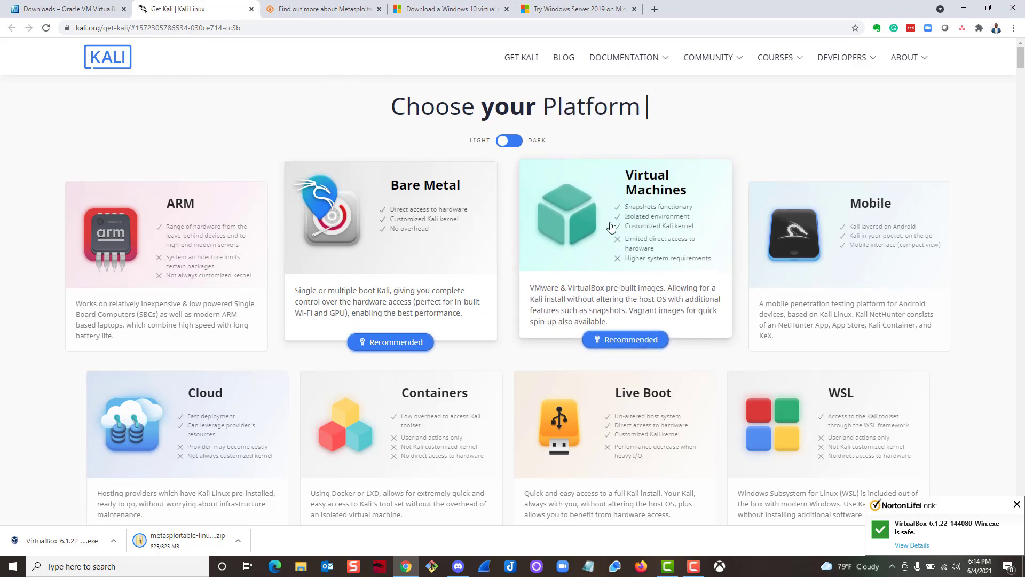
- Download the Kali Linux 2021.2 VirtualBox amd64 .ova from the Virtual Machines section, then go to Metasploitable
click(347, 247)
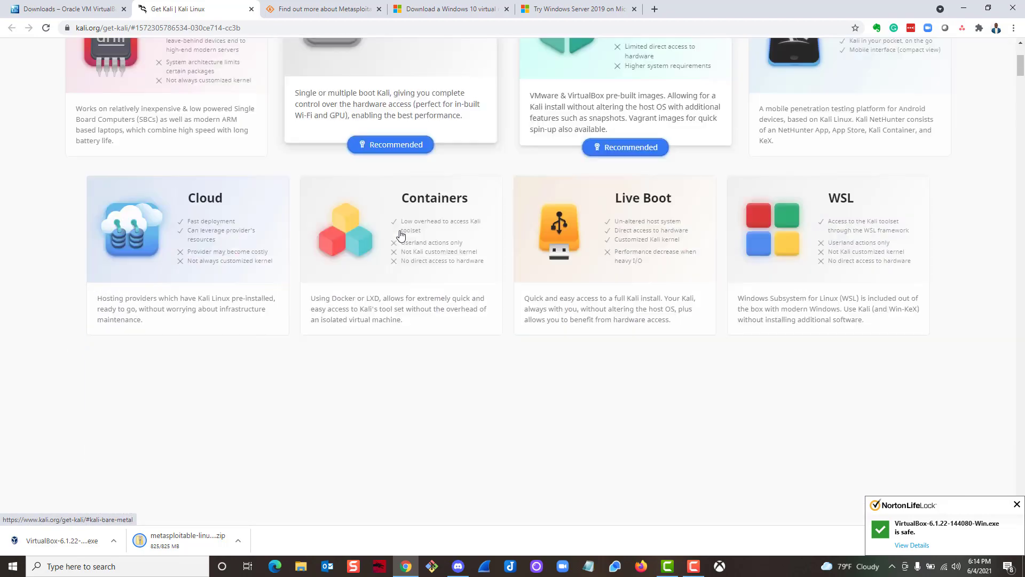
key(alt+Left)
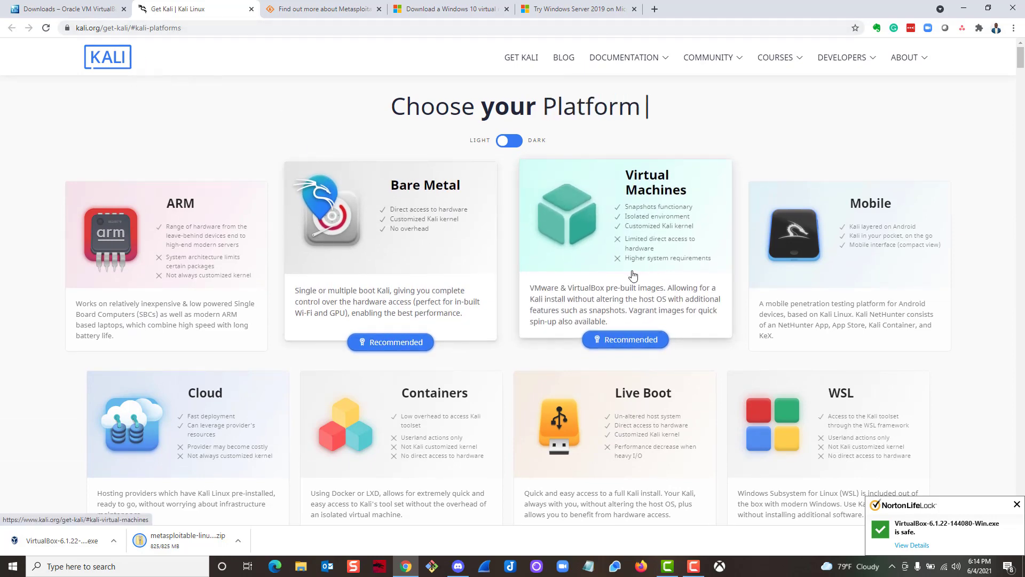
click(615, 238)
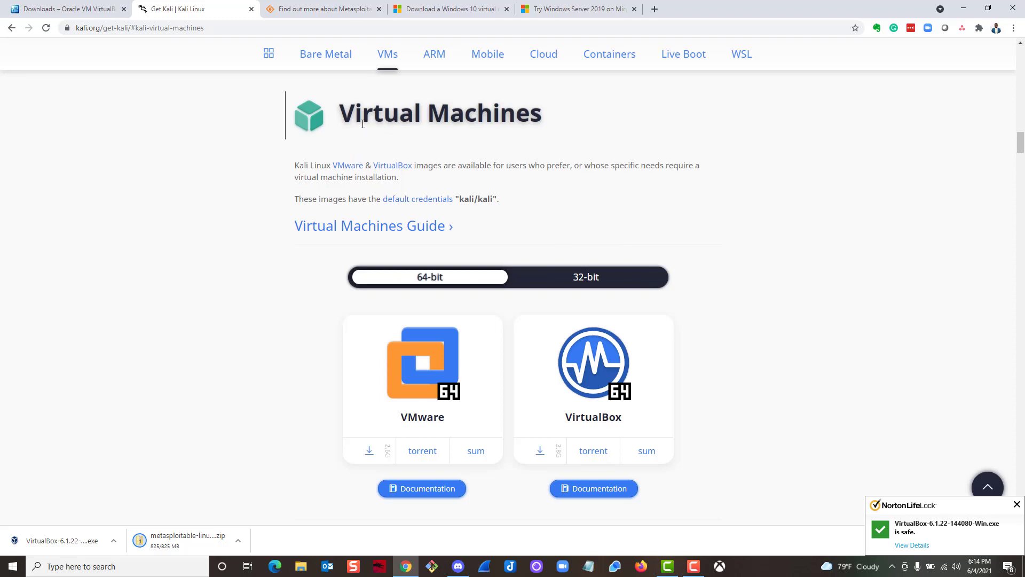
drag(342, 116, 661, 140)
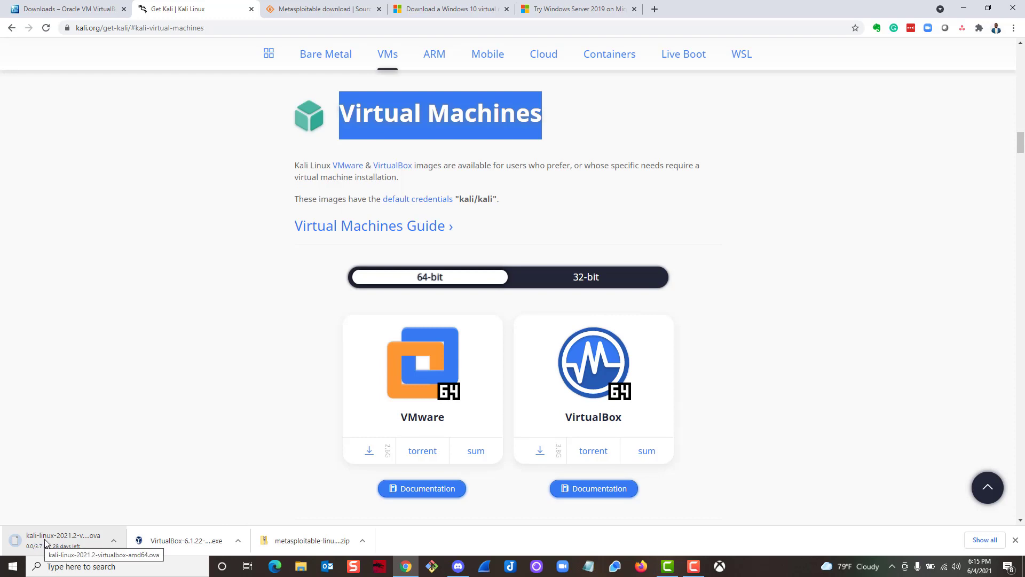
click(316, 9)
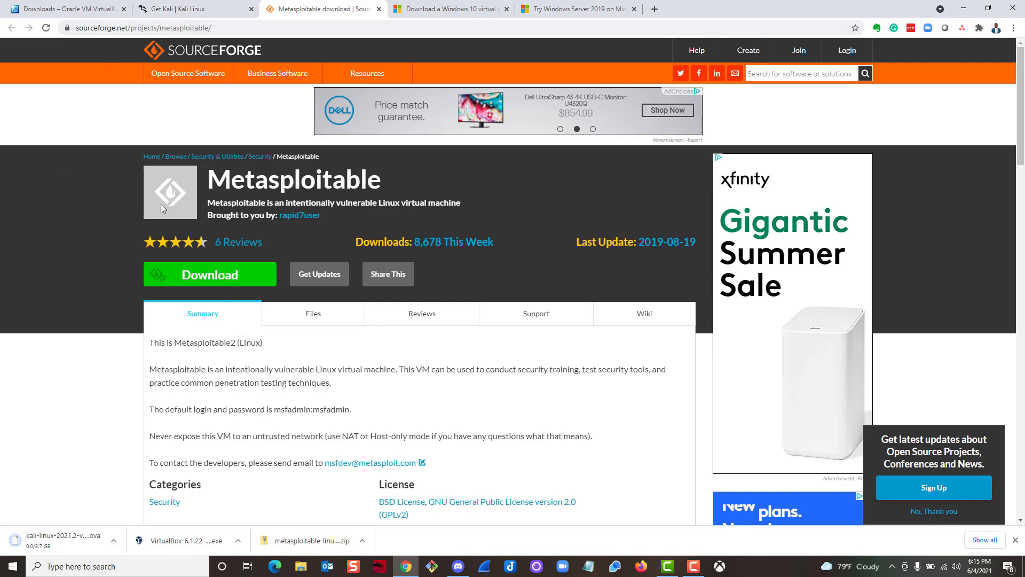
- Highlight the Metasploitable2 project title on SourceForge, then switch to the Windows 10 VM page
double_click(392, 185)
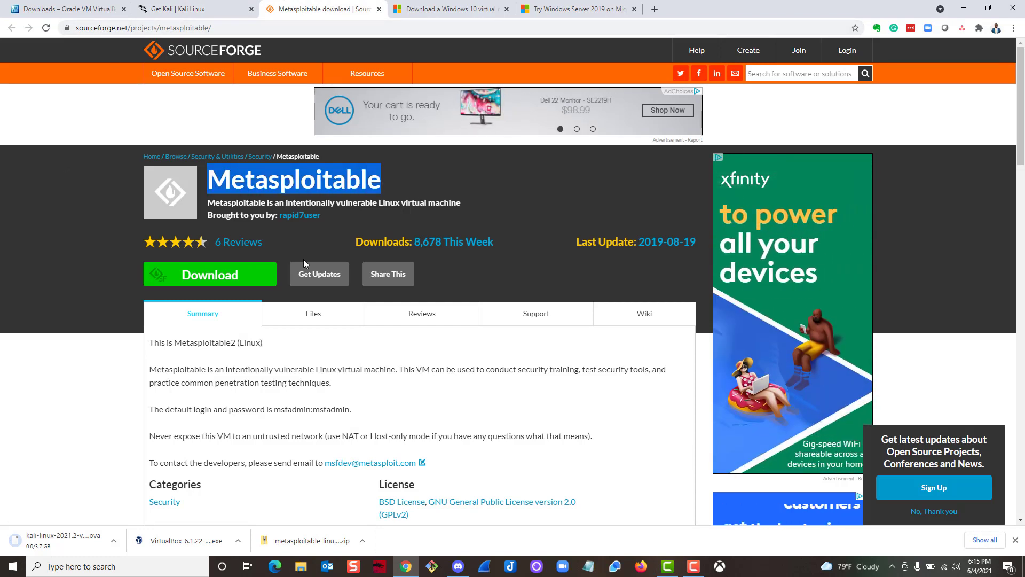
drag(236, 342, 230, 344)
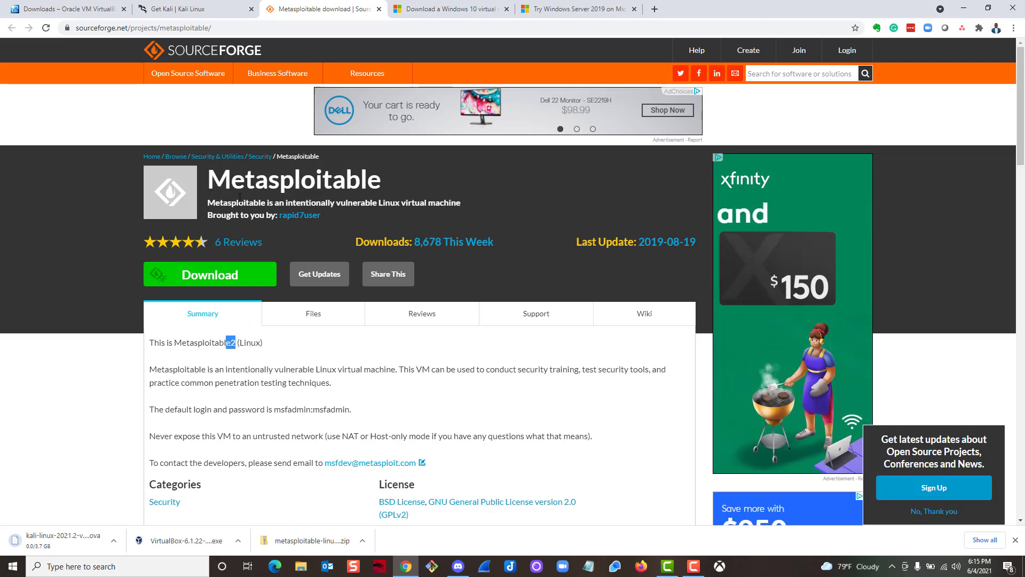
drag(208, 179, 432, 189)
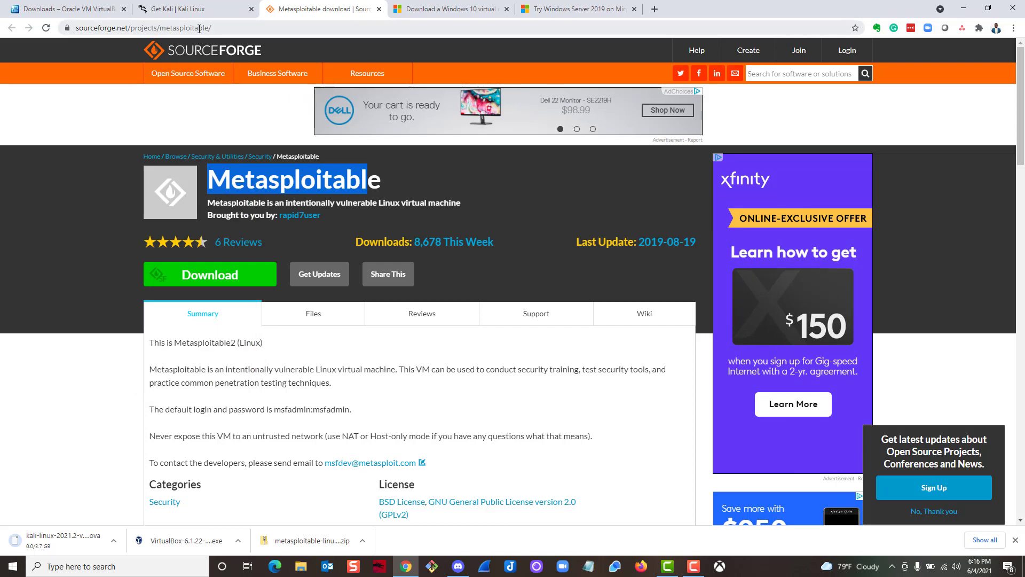
mouse_move(187, 74)
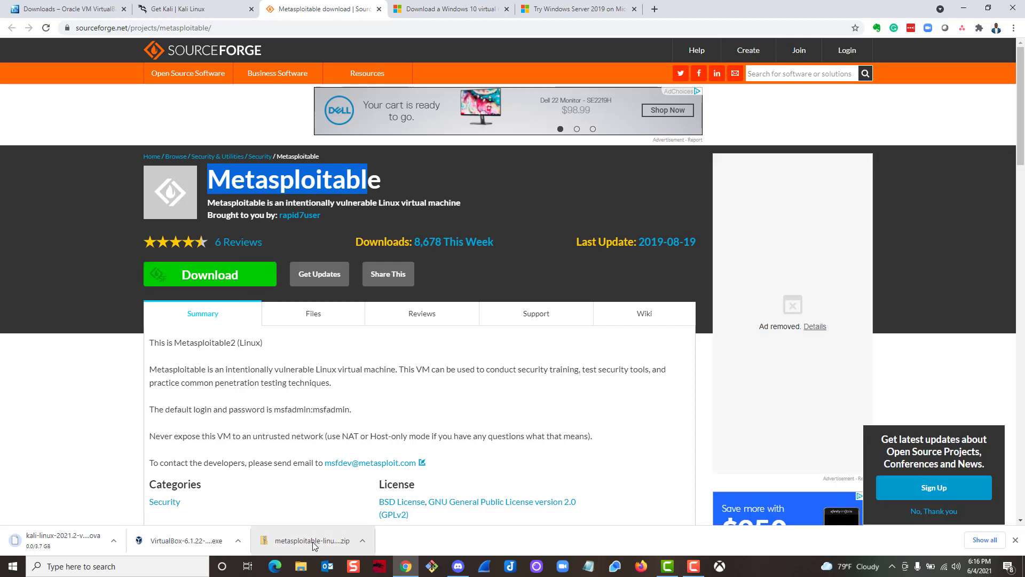
click(422, 14)
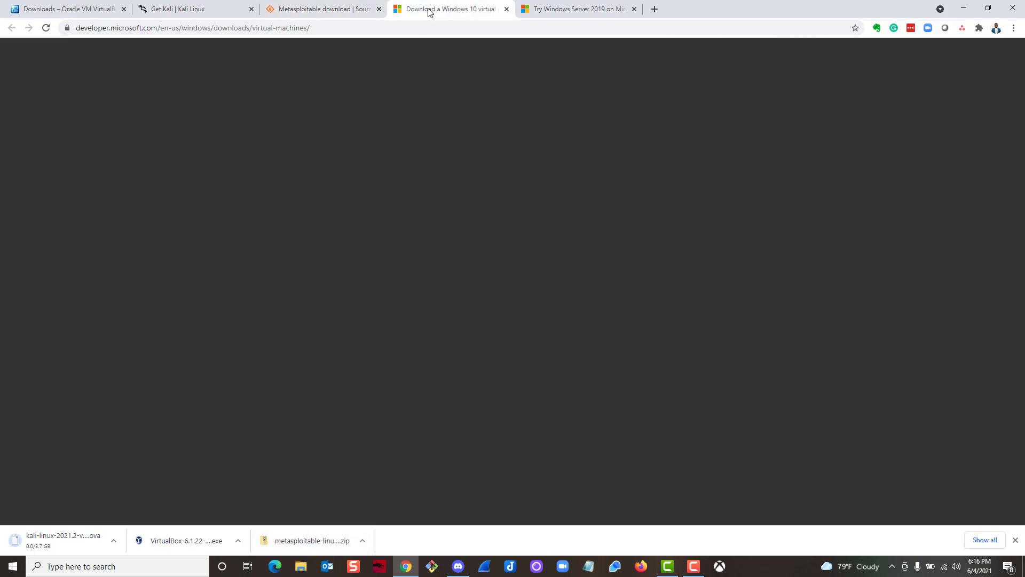
- Download the Windows 10 Enterprise VirtualBox VM zip, then switch to the Windows Server 2019 page
drag(158, 114, 272, 122)
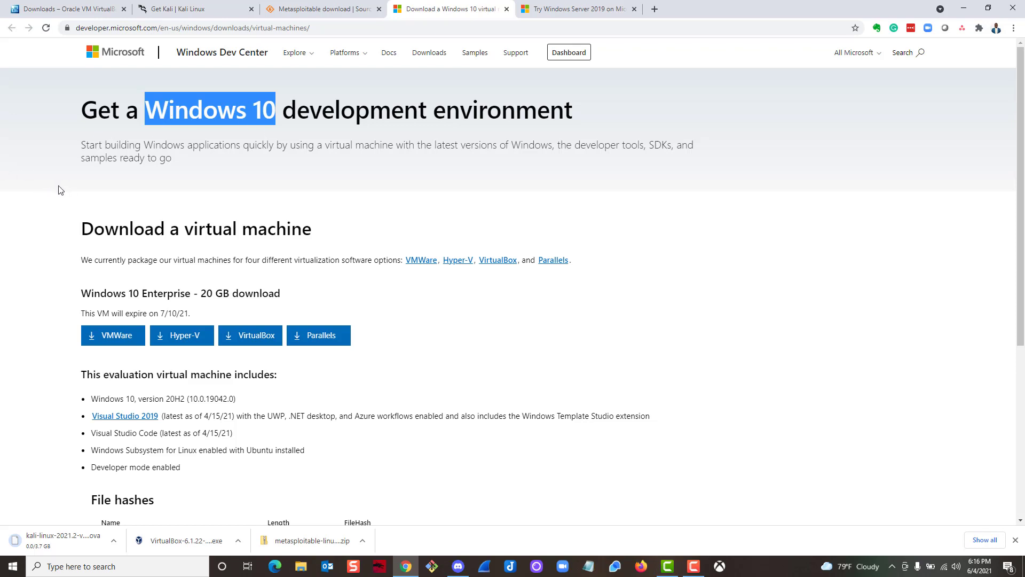
click(242, 341)
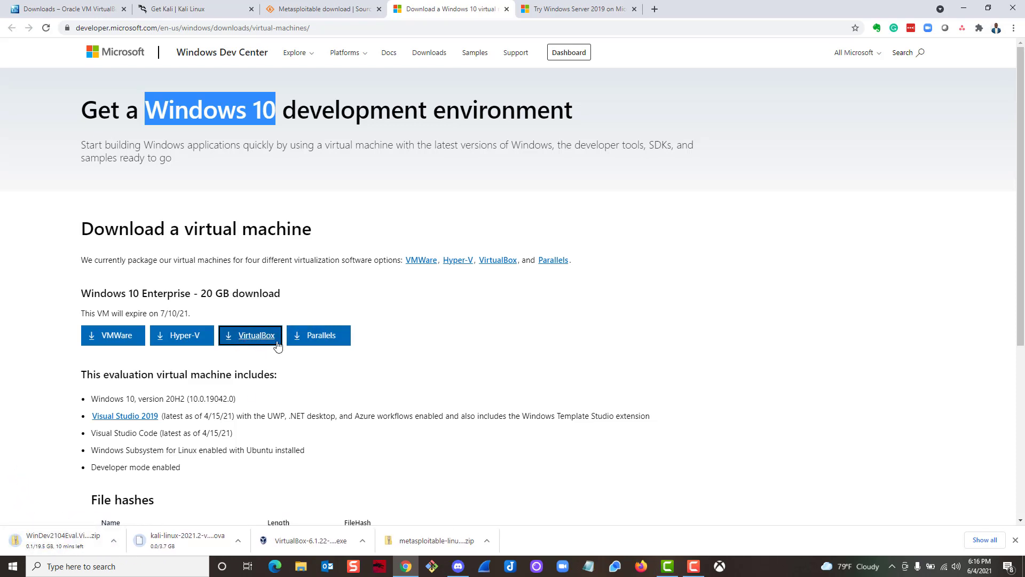
click(560, 9)
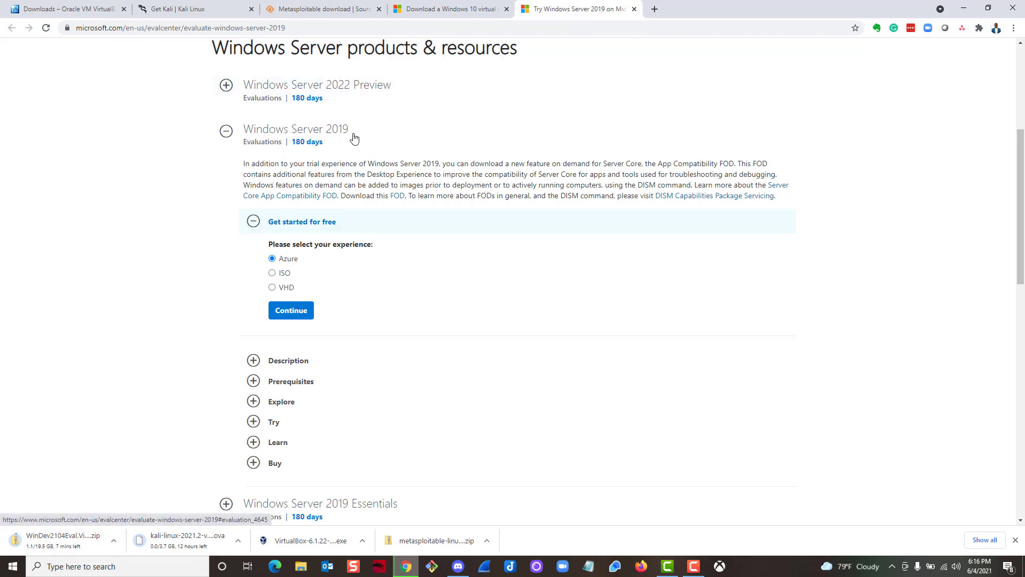
- Pick the Windows Server 2019 ISO option and continue to the registration form
click(272, 273)
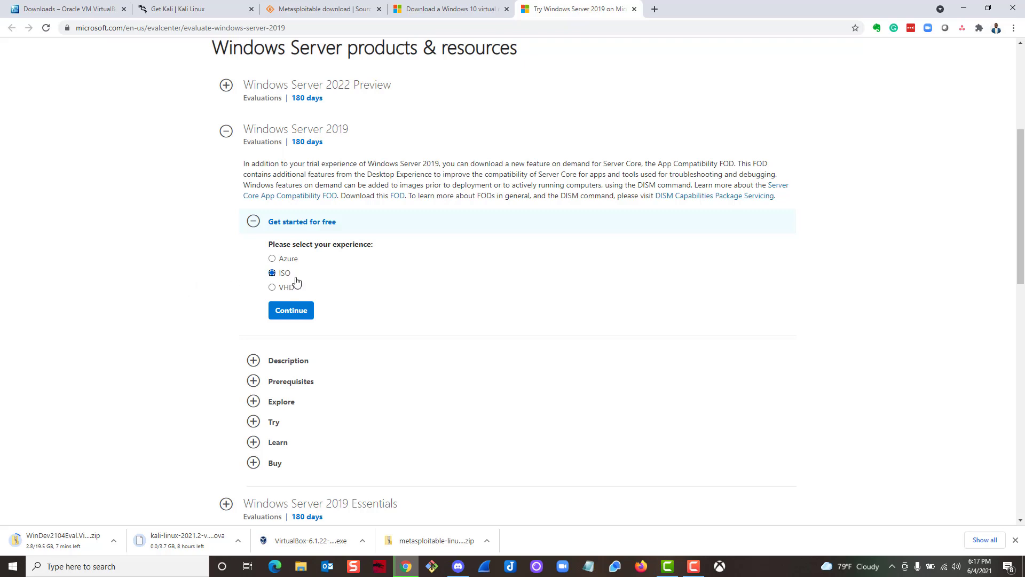
click(289, 311)
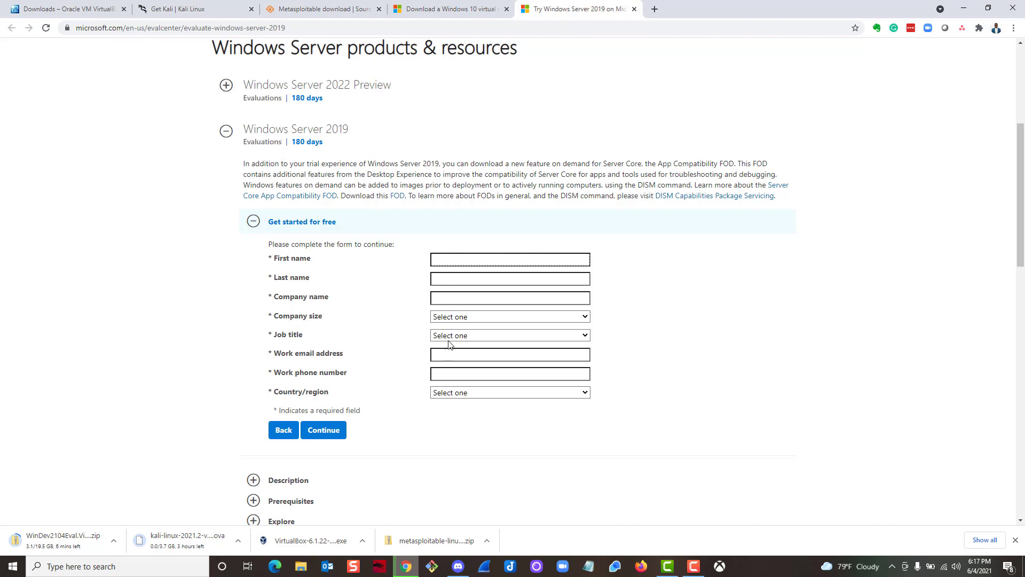
- Choose Company size 1 and Job title Analyst/Press on the registration form
click(454, 319)
click(444, 343)
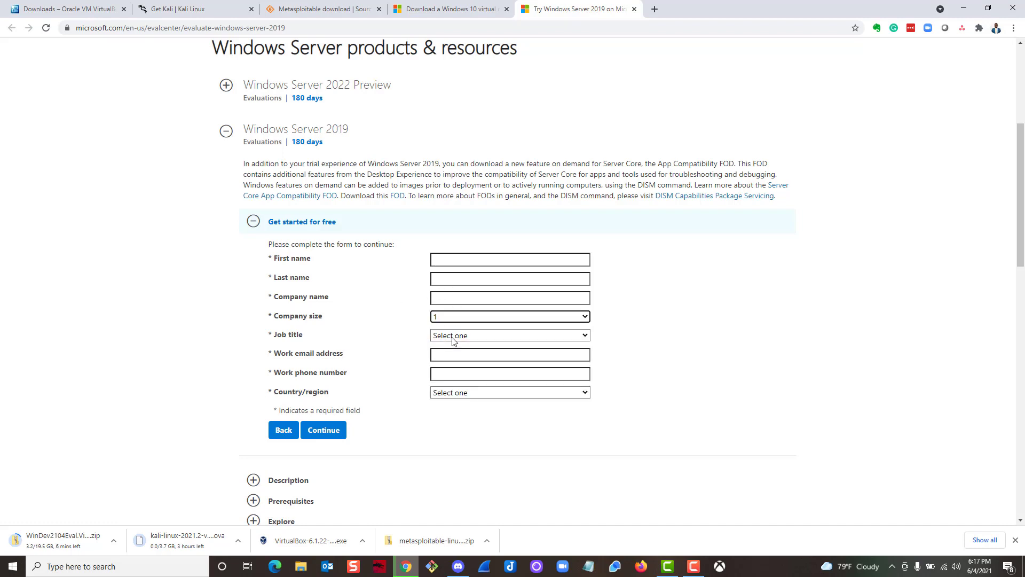
click(457, 336)
click(457, 357)
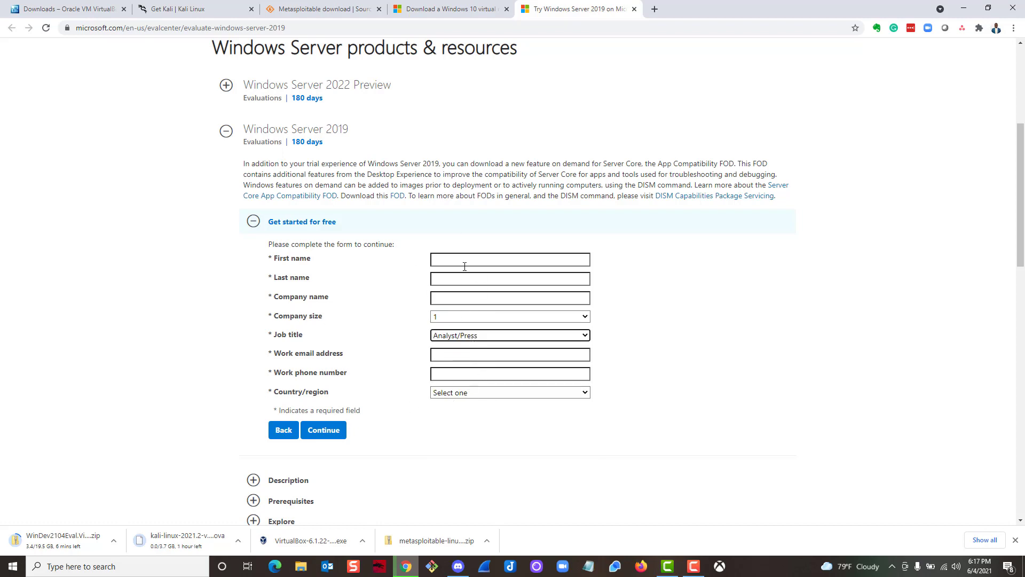
click(449, 259)
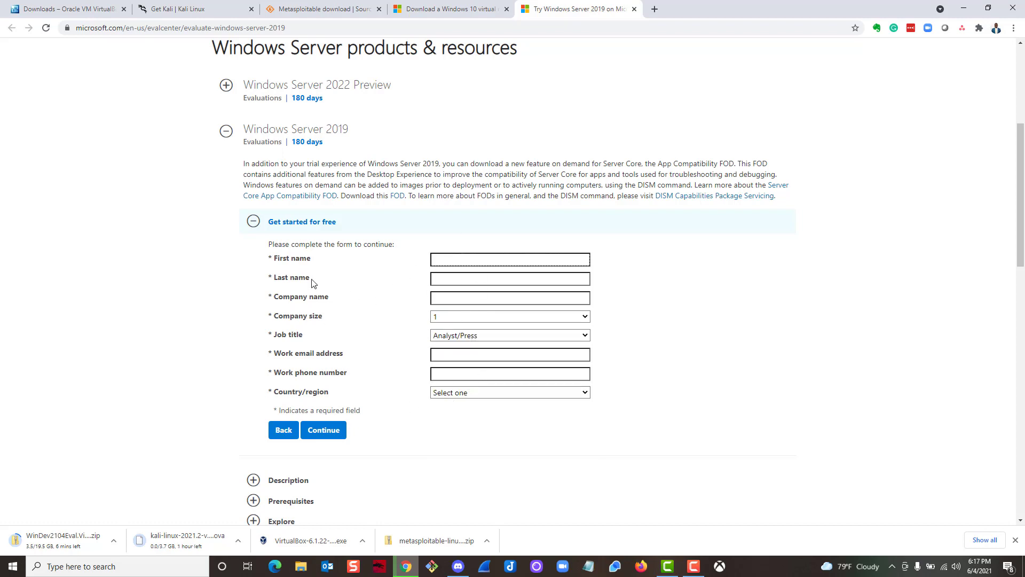
drag(365, 411, 311, 261)
click(344, 257)
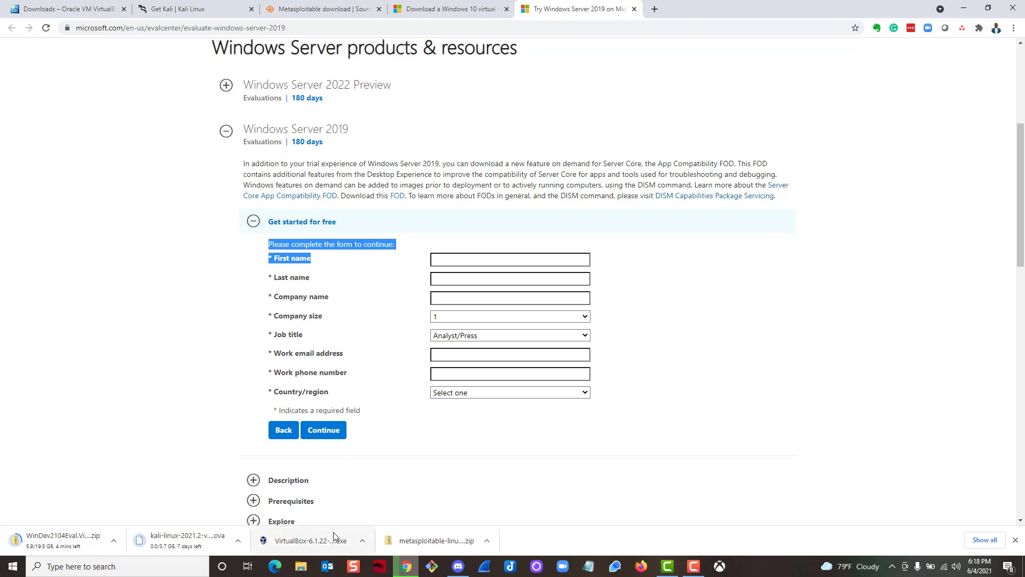
- Launch the VirtualBox 6.1.22 installer from Downloads and bring its setup wizard forward
click(296, 540)
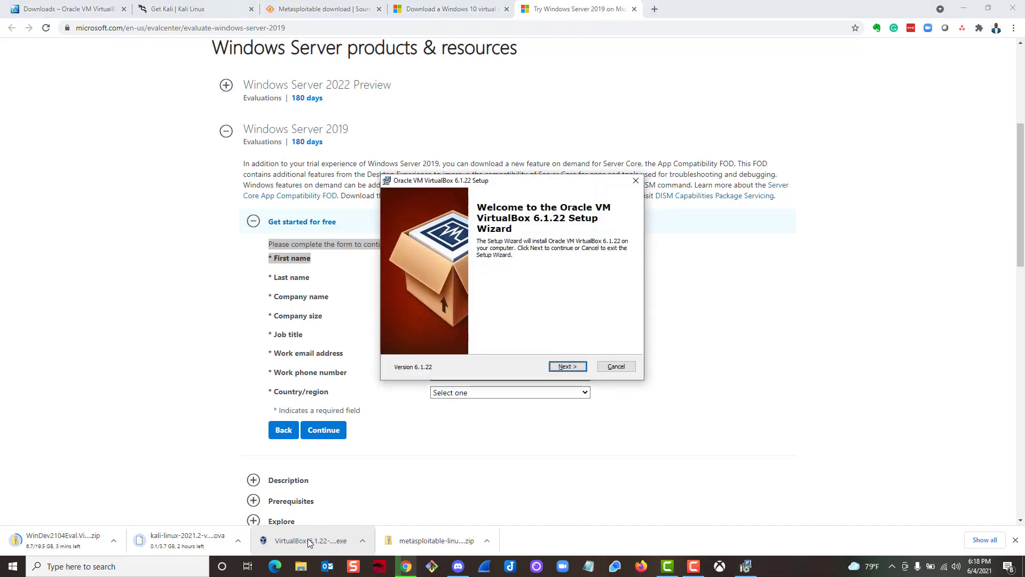
click(300, 569)
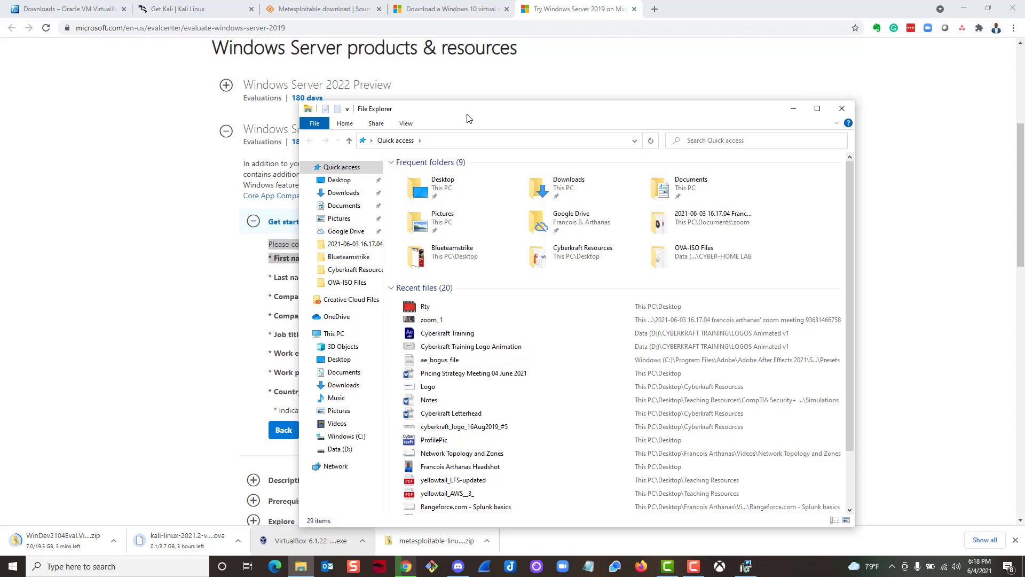
drag(467, 118, 423, 68)
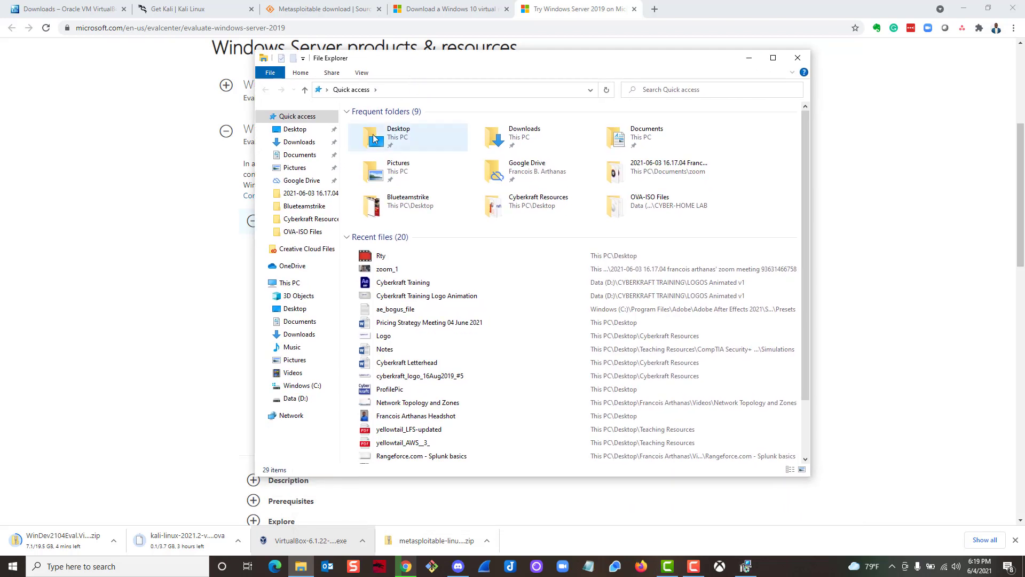
click(296, 142)
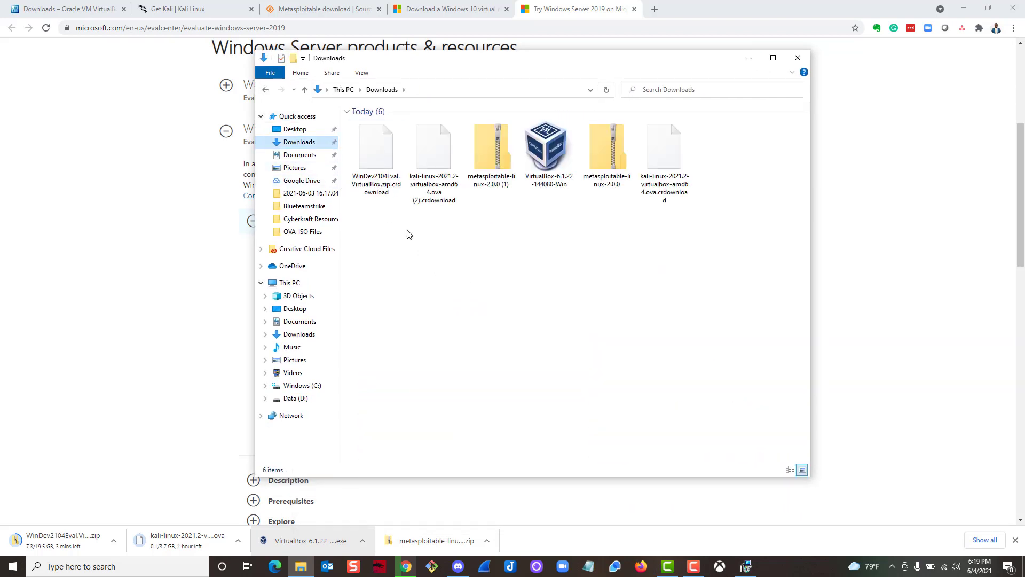
click(548, 151)
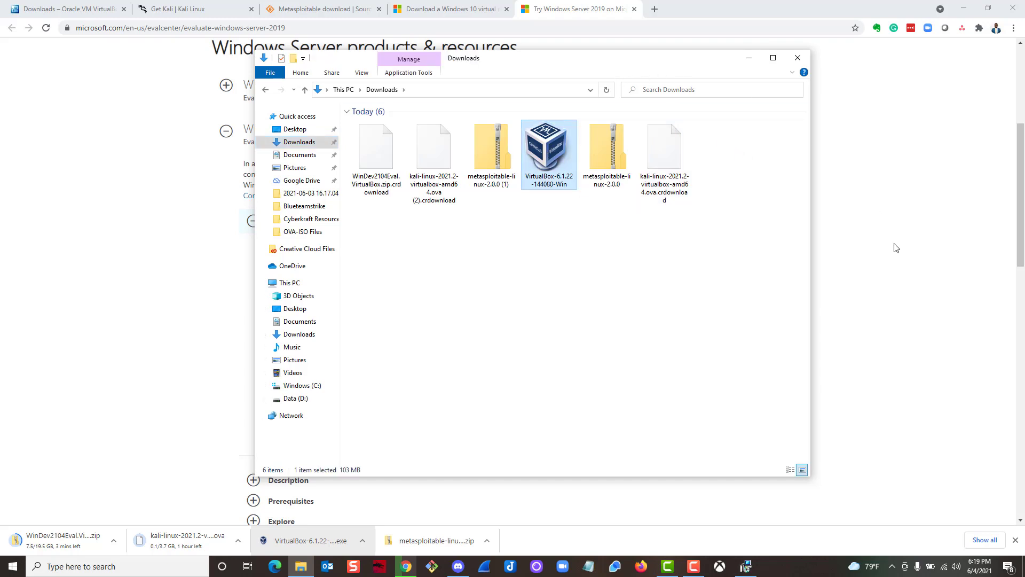
click(906, 233)
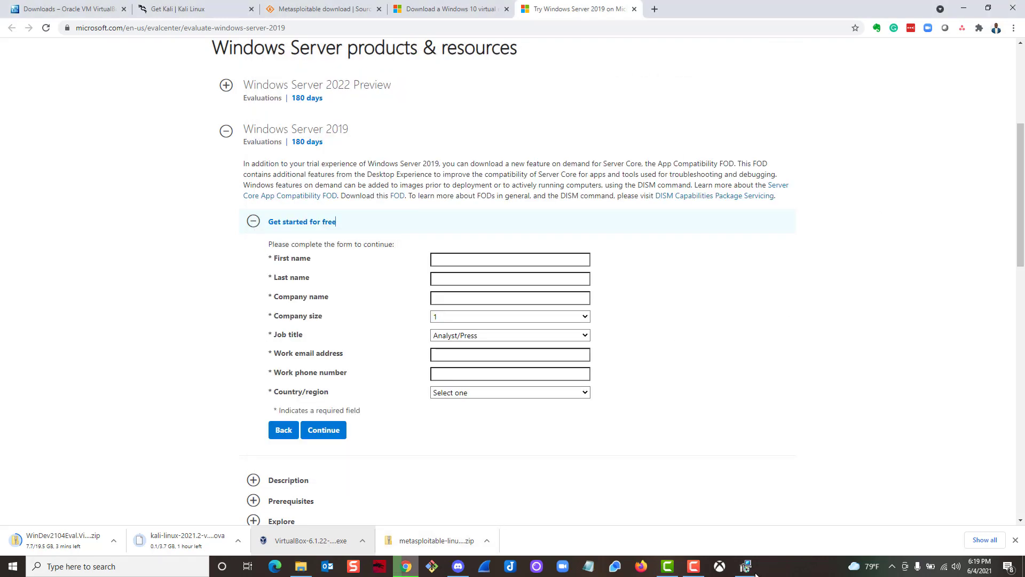
click(747, 570)
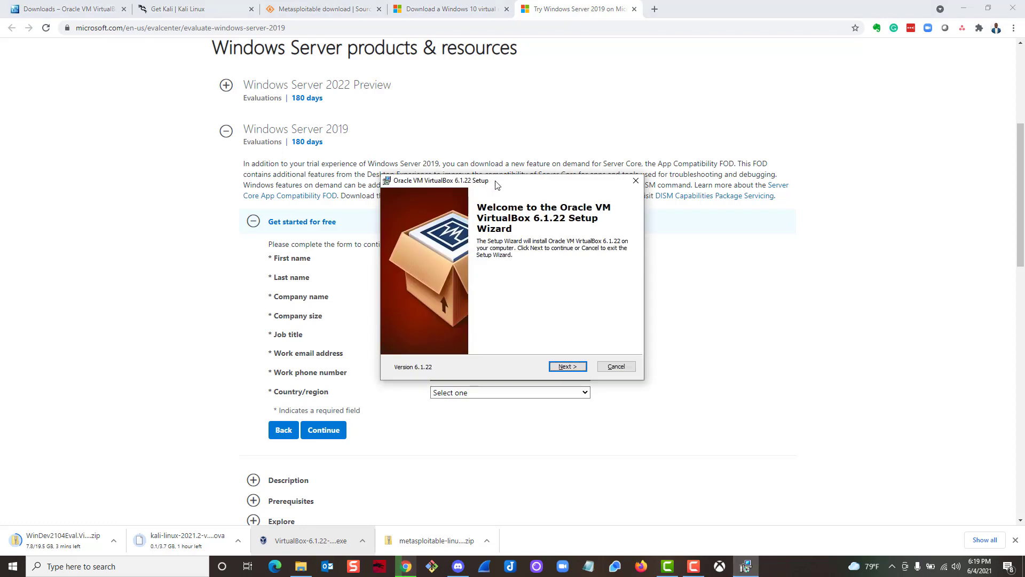
drag(496, 184, 571, 117)
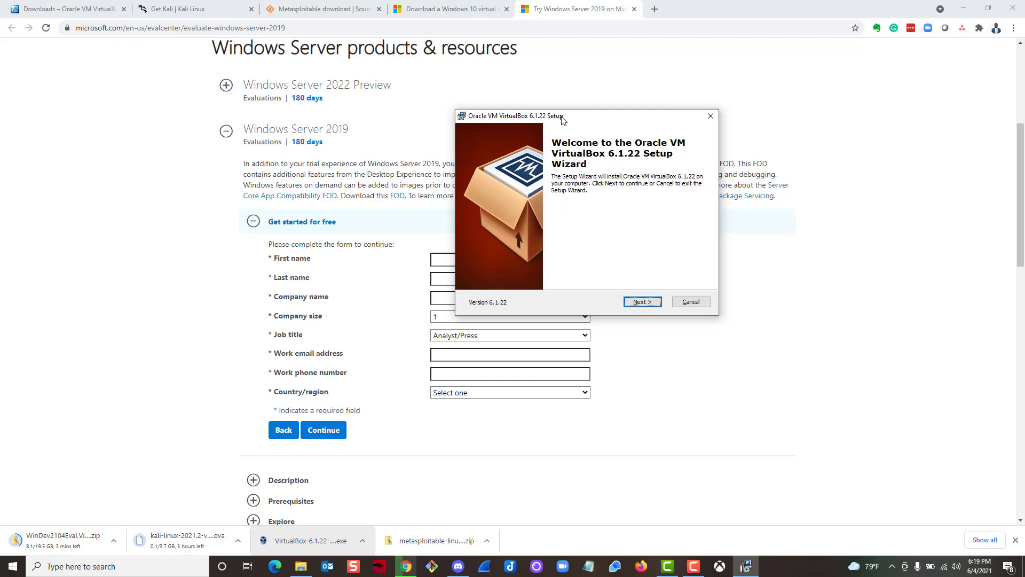
drag(562, 119, 524, 204)
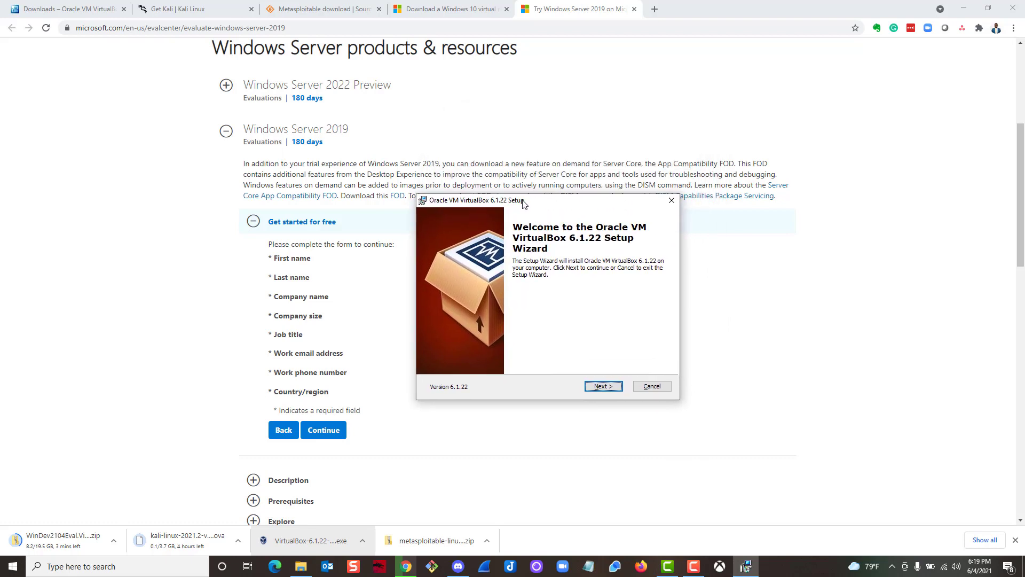
- Keep the default features and all four shortcuts, accept the network warning, and install
click(602, 387)
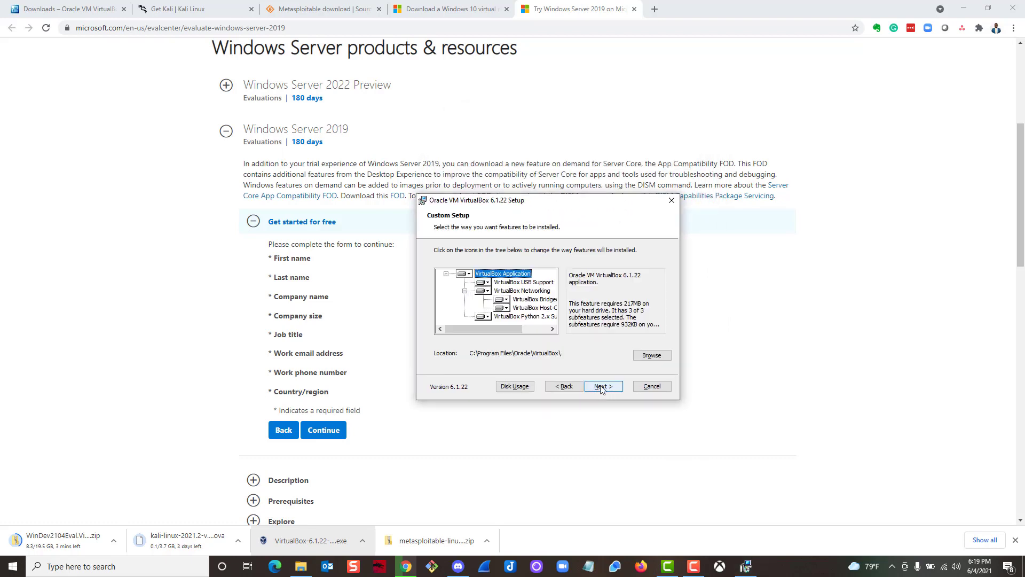
click(601, 387)
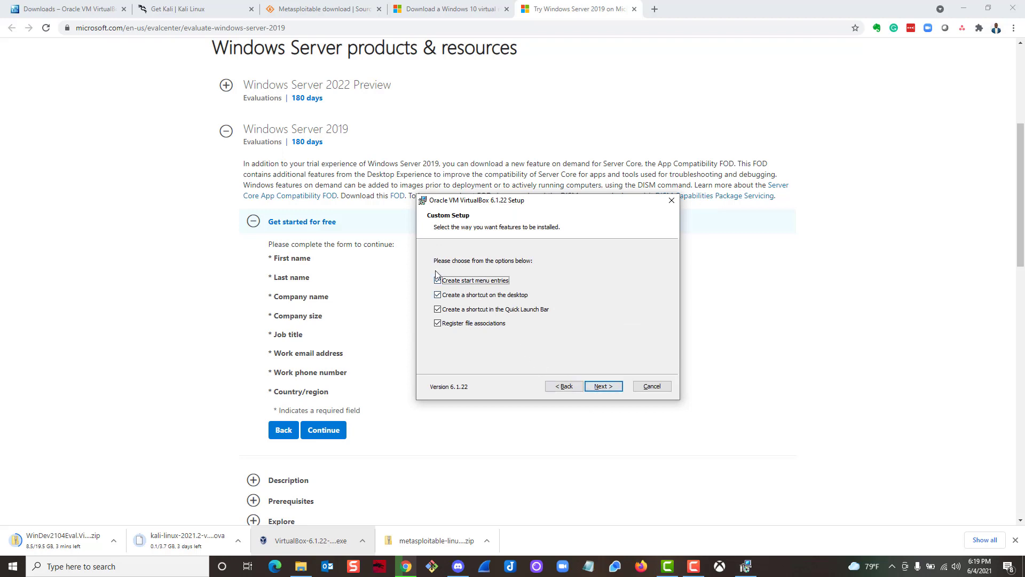
click(608, 390)
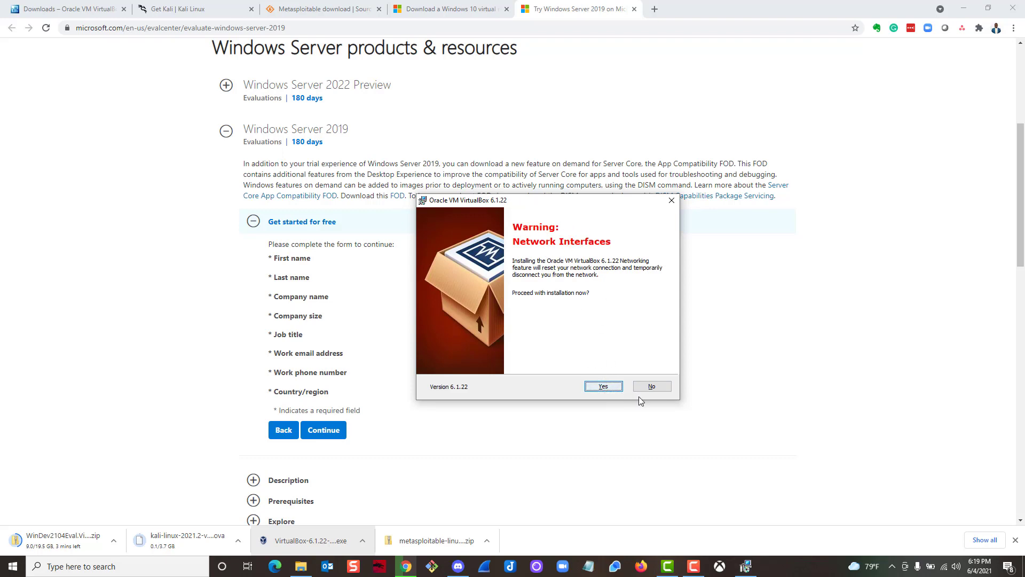
click(597, 387)
click(597, 387)
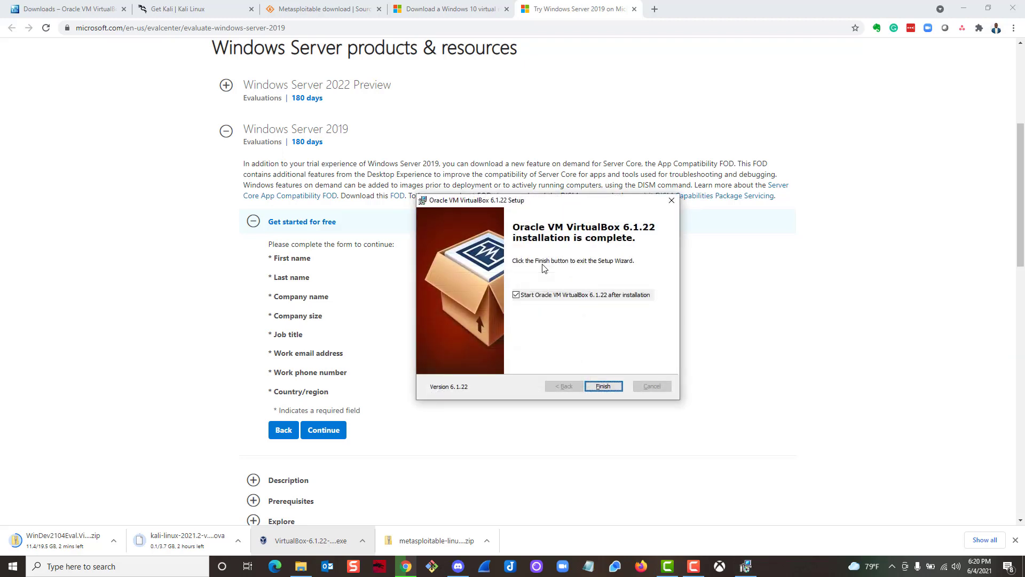
- Finish setup and launch Oracle VM VirtualBox from the Start menu
click(603, 386)
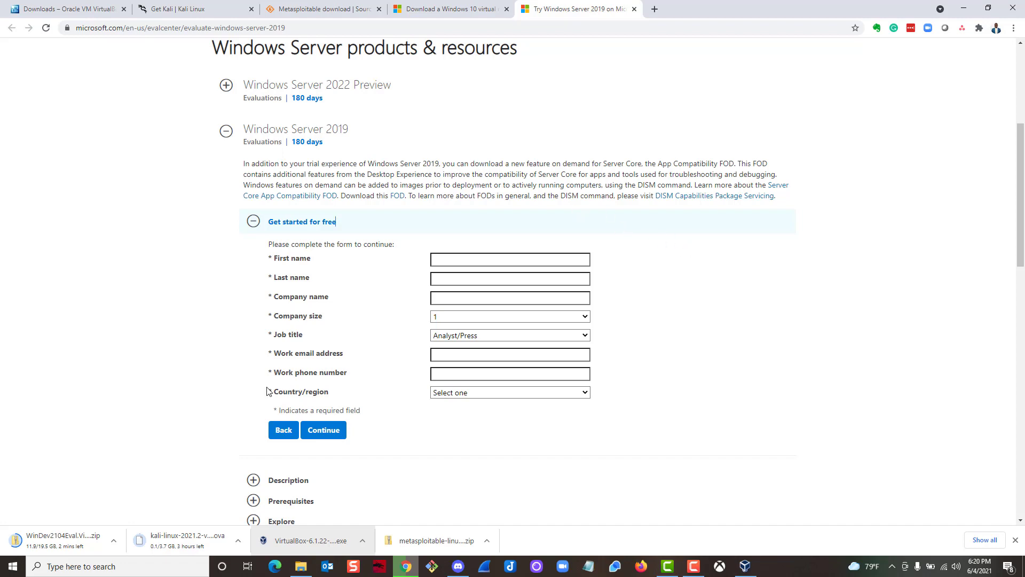
click(11, 571)
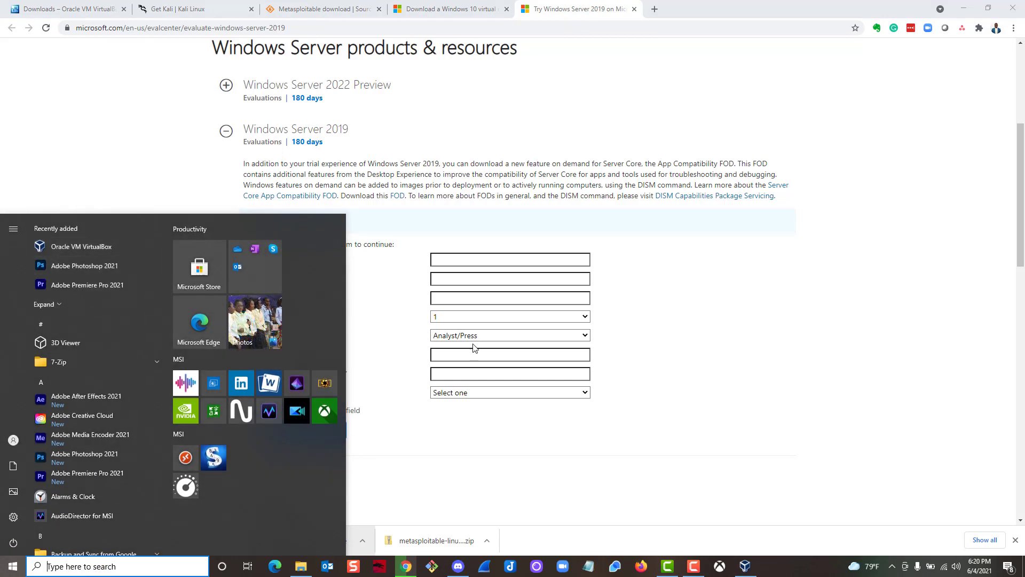
click(81, 246)
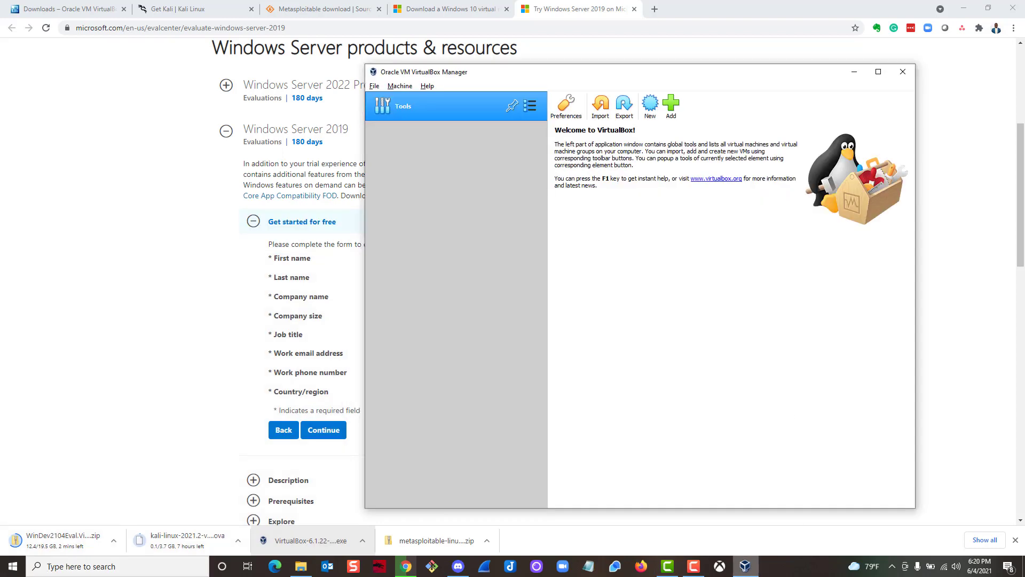
- Reposition the VirtualBox Manager window and show the installer in its Downloads folder
drag(691, 74, 661, 80)
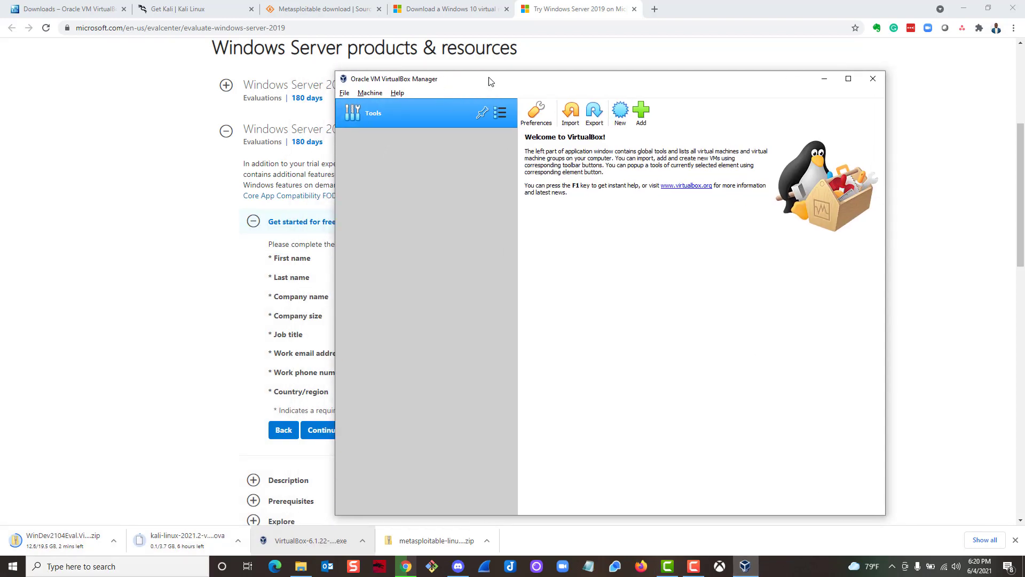
right_click(745, 571)
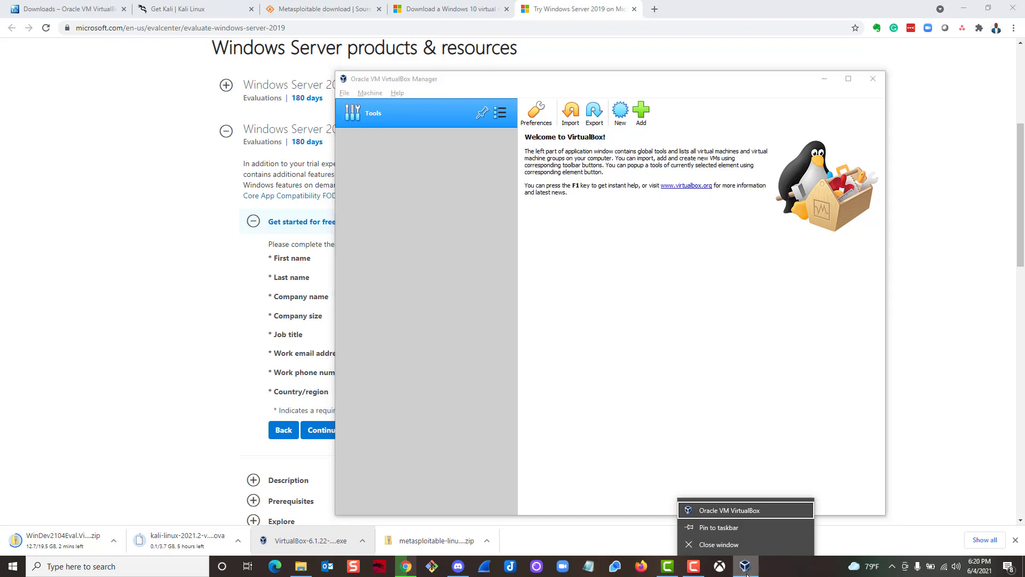
click(728, 526)
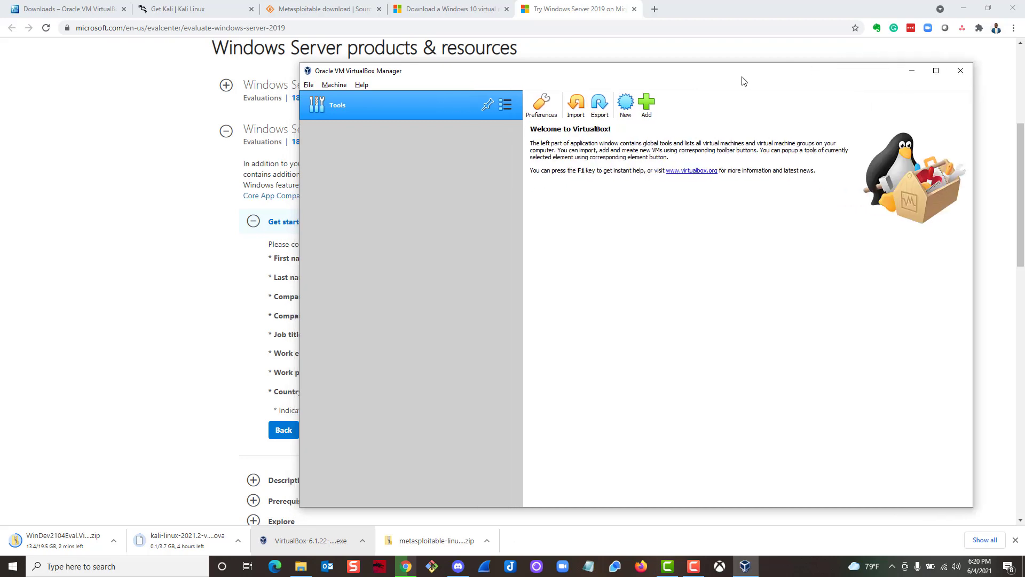
drag(744, 80, 711, 85)
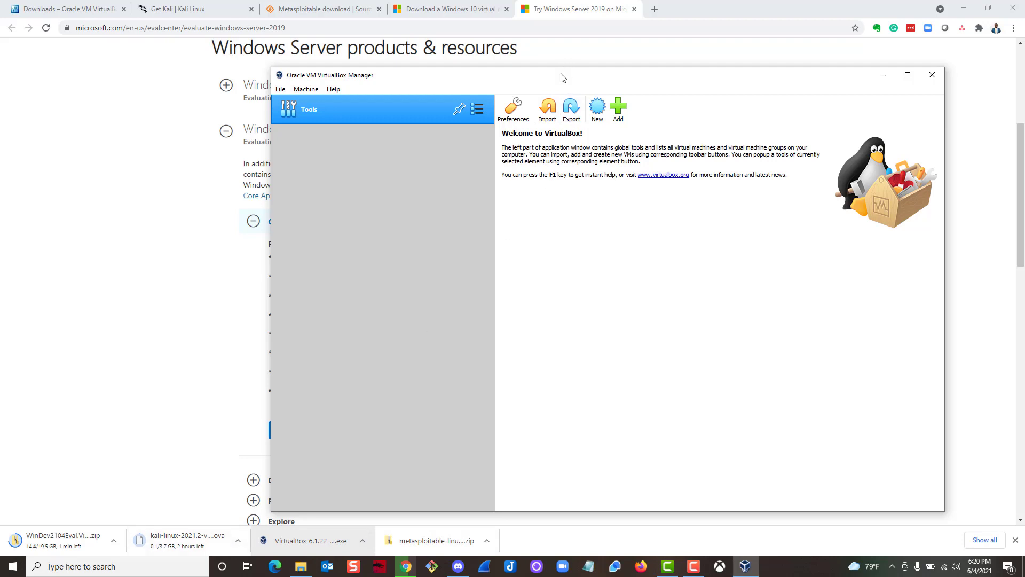
mouse_move(562, 81)
mouse_down()
mouse_move(570, 64)
mouse_move(570, 75)
mouse_up()
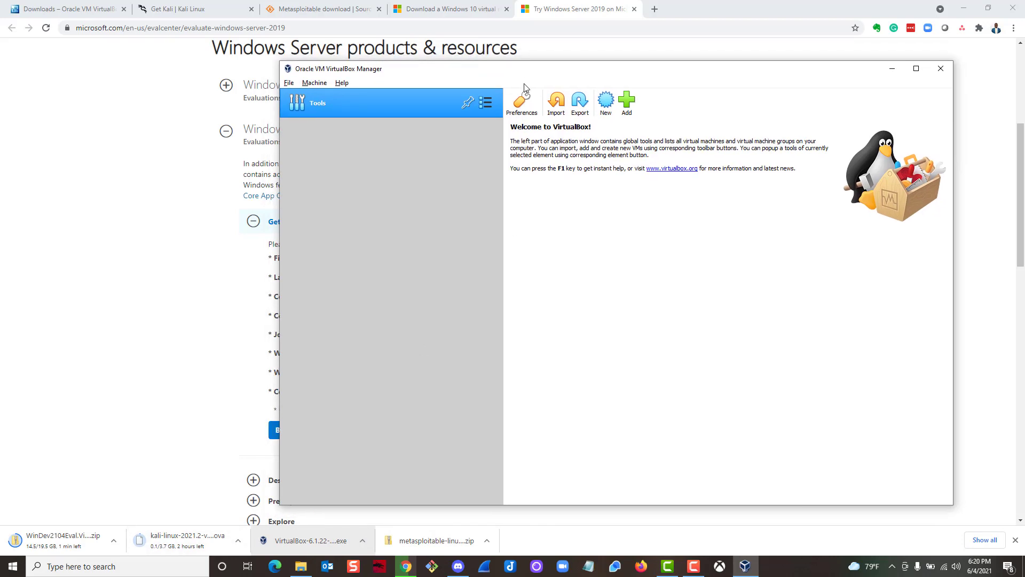
click(330, 539)
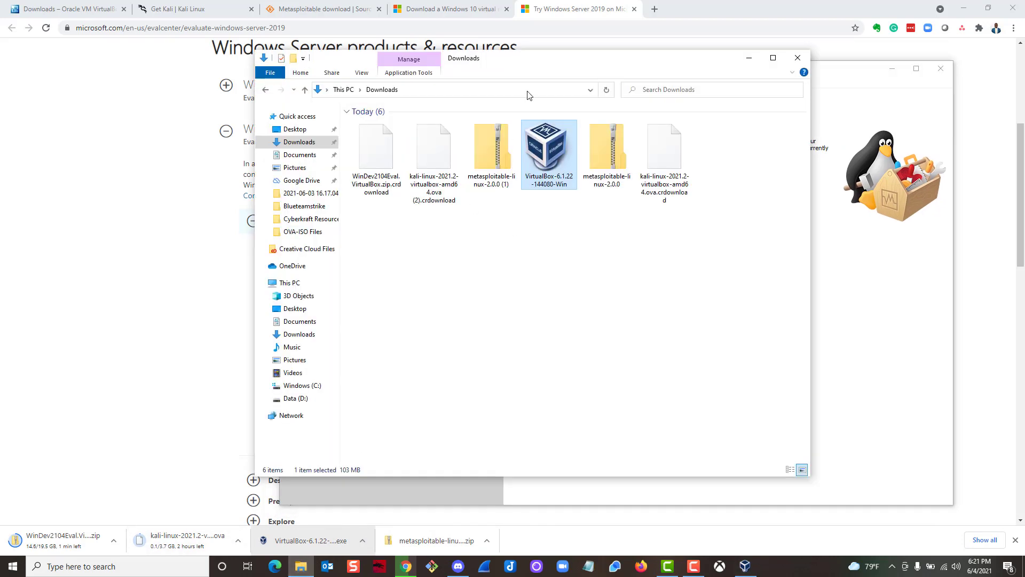
- Navigate through This PC to Windows (C:) and open the Cyber Home Lab folder
drag(539, 70, 640, 65)
click(395, 292)
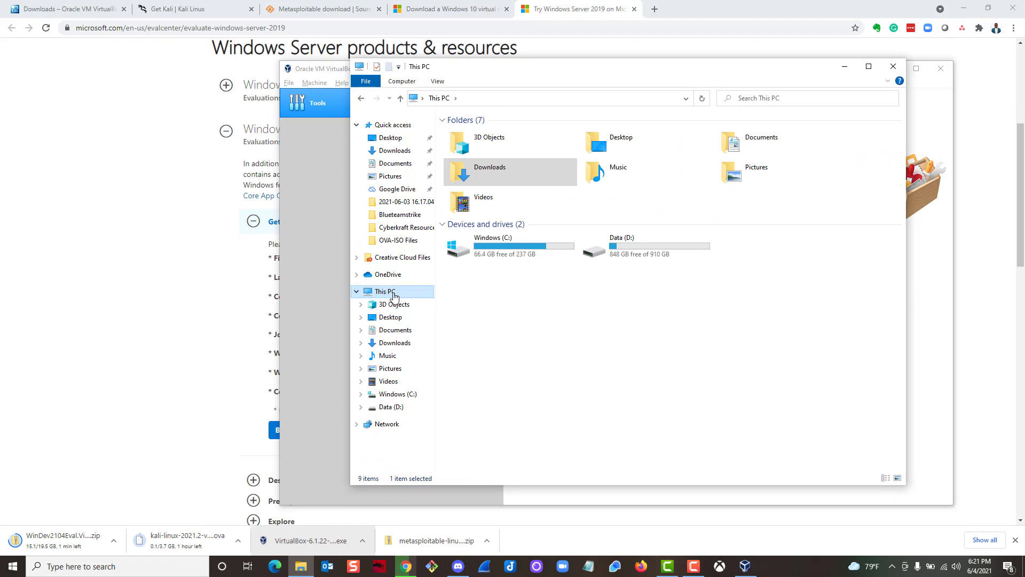
double_click(511, 247)
click(495, 135)
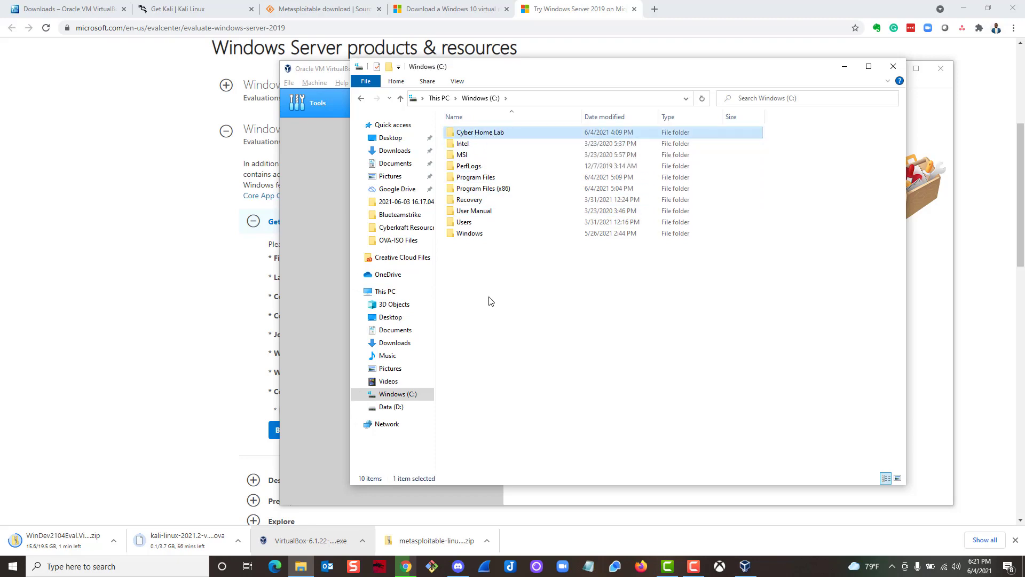
right_click(491, 274)
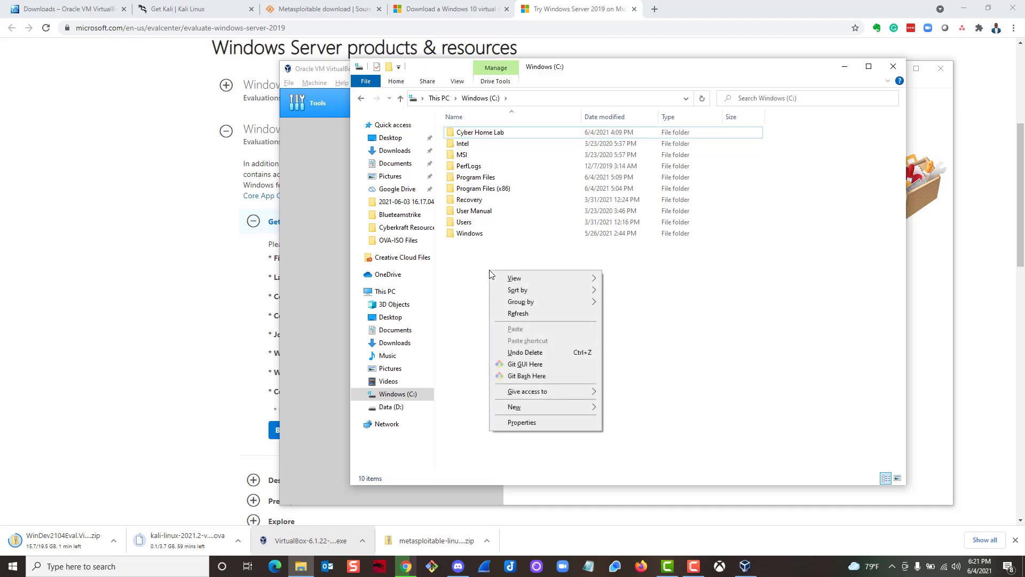
click(461, 266)
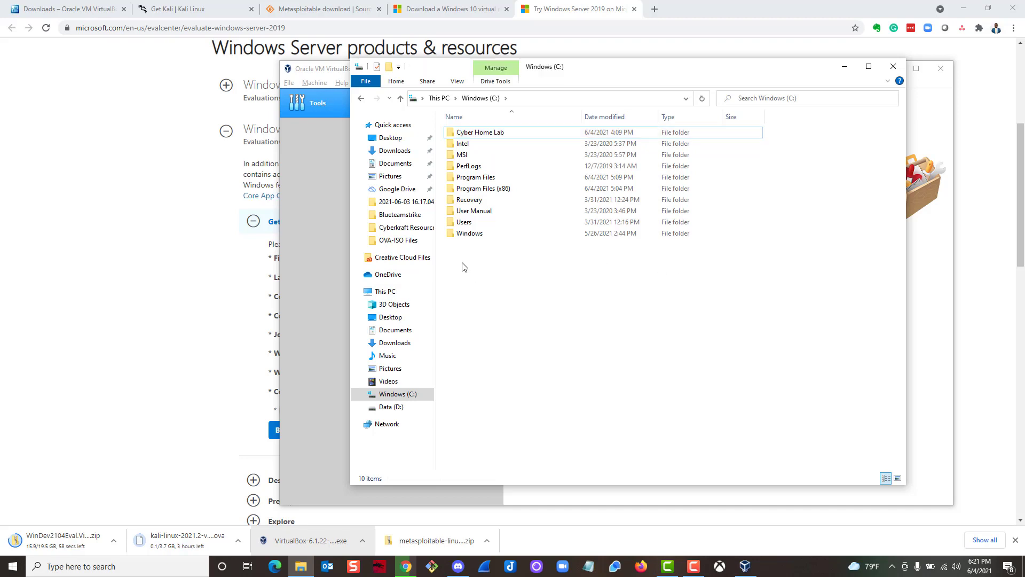
right_click(486, 267)
mouse_move(540, 406)
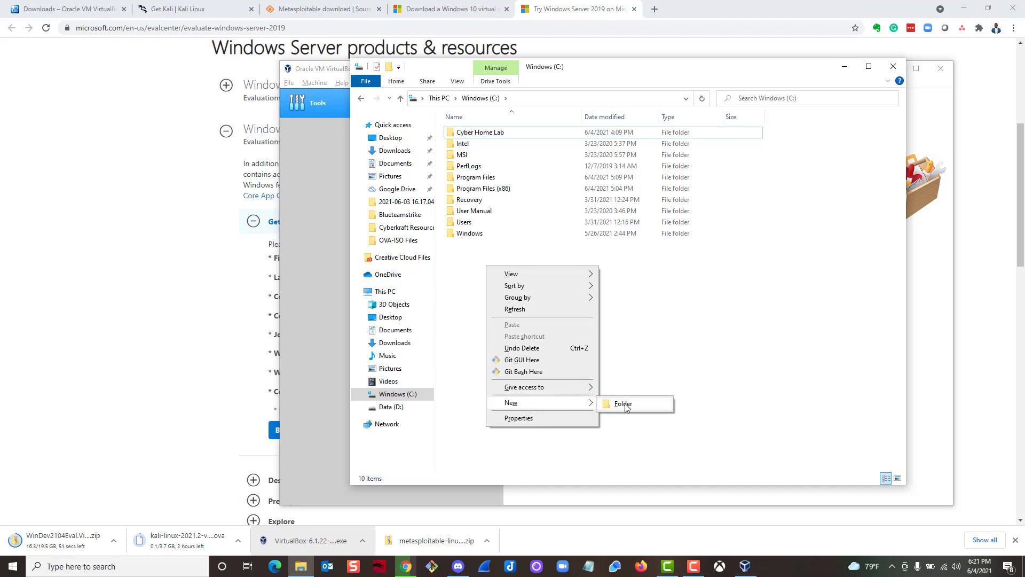
click(466, 279)
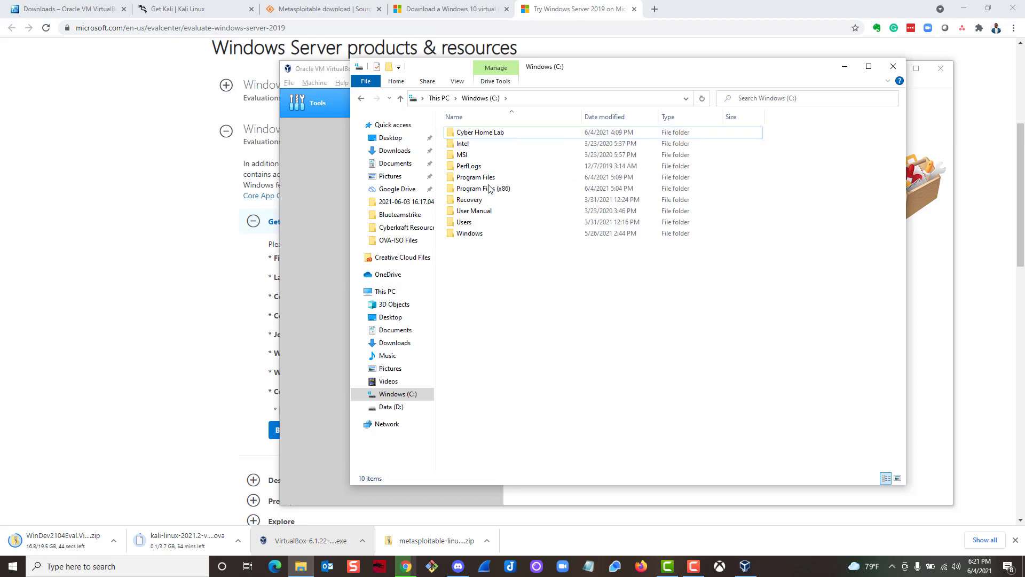
click(500, 137)
double_click(501, 134)
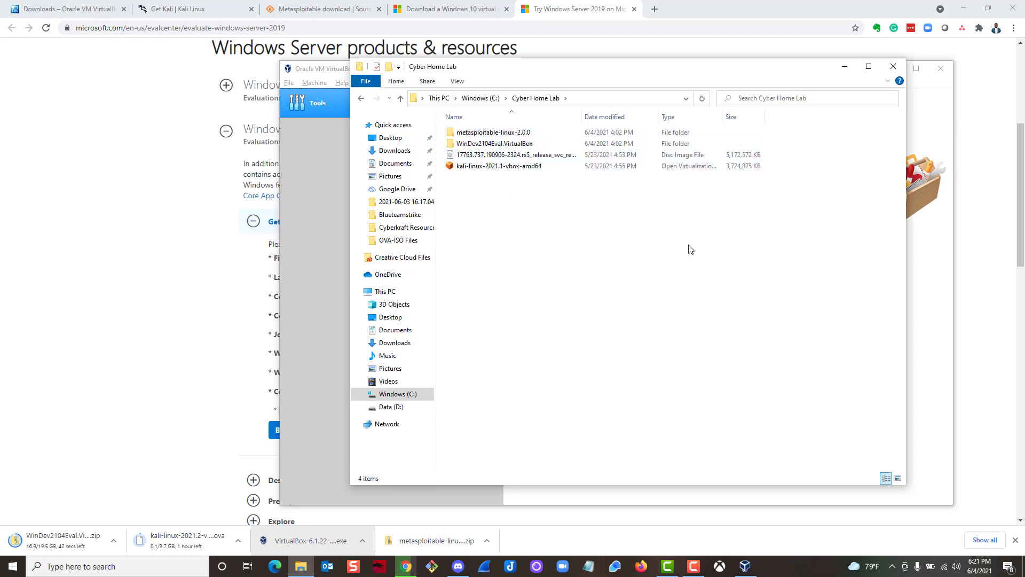
- Move the Cyber Home Lab window aside and open a second File Explorer window
drag(755, 77, 527, 104)
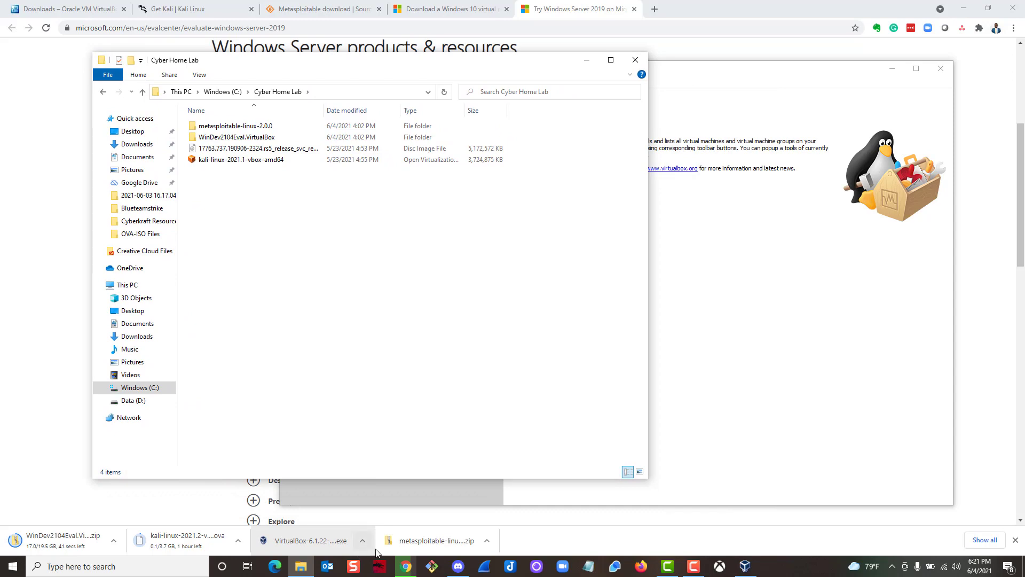
right_click(301, 565)
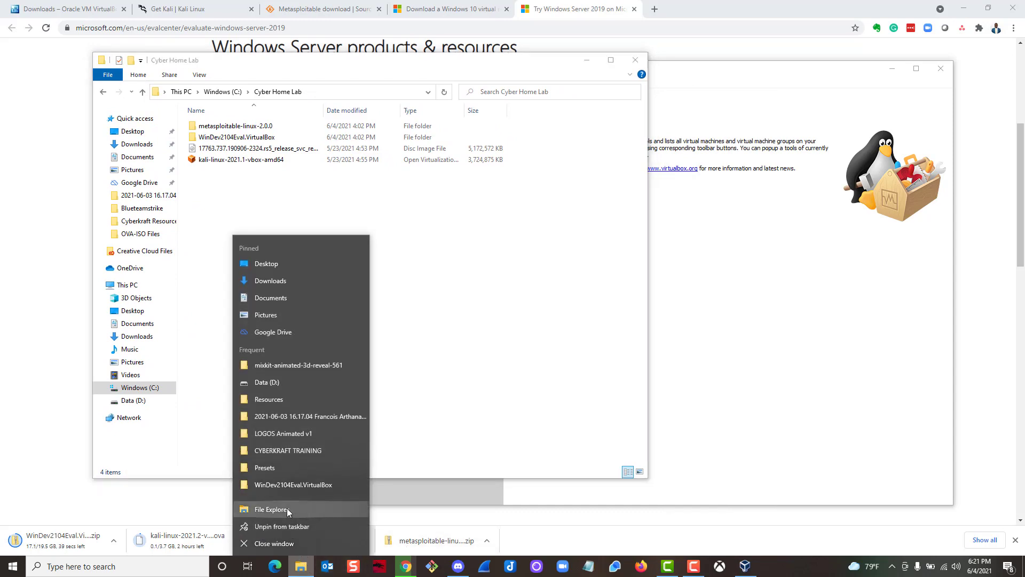
click(273, 509)
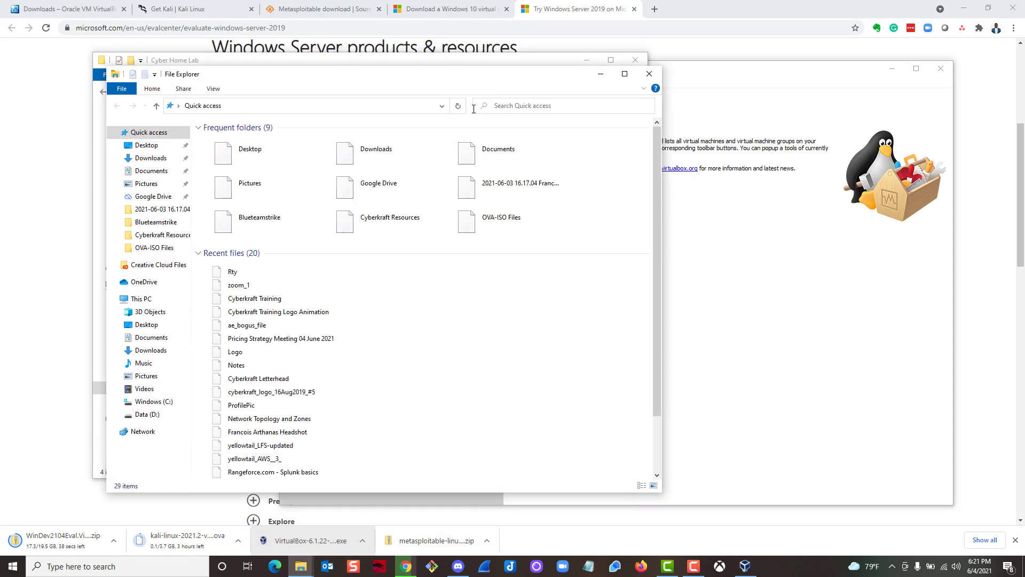
- Place a second Explorer window showing Downloads beside the Cyber Home Lab window
drag(478, 75, 828, 87)
click(500, 170)
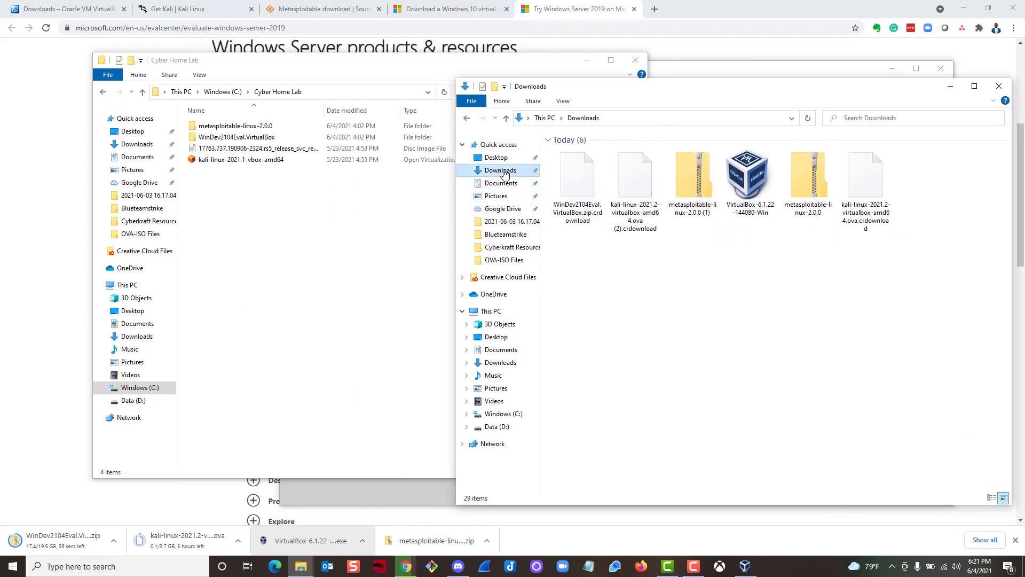
drag(703, 87, 668, 90)
drag(870, 238, 520, 210)
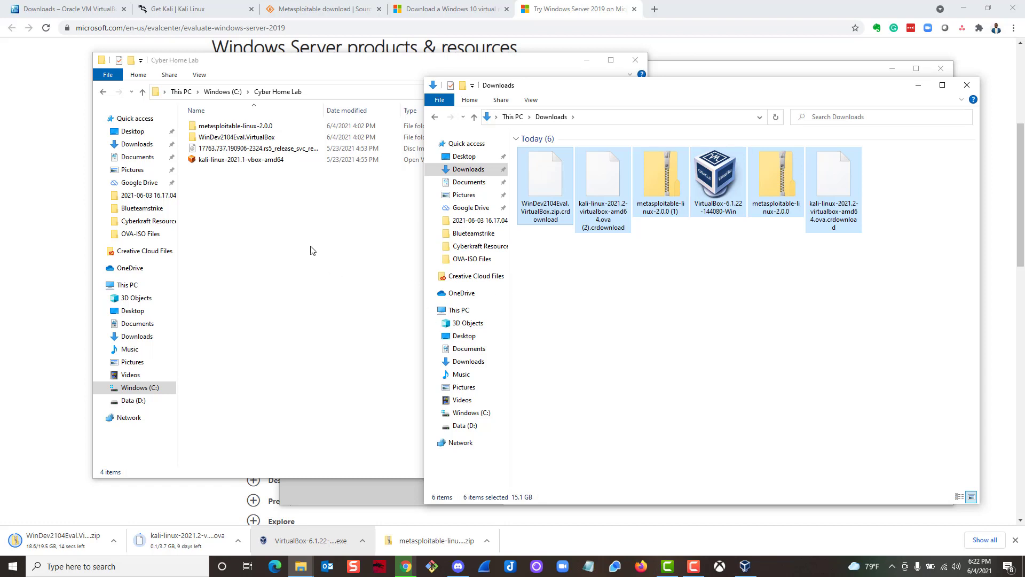
- Raise the Downloads window slightly and select the metasploitable-linux-2.0.0 zip
click(300, 256)
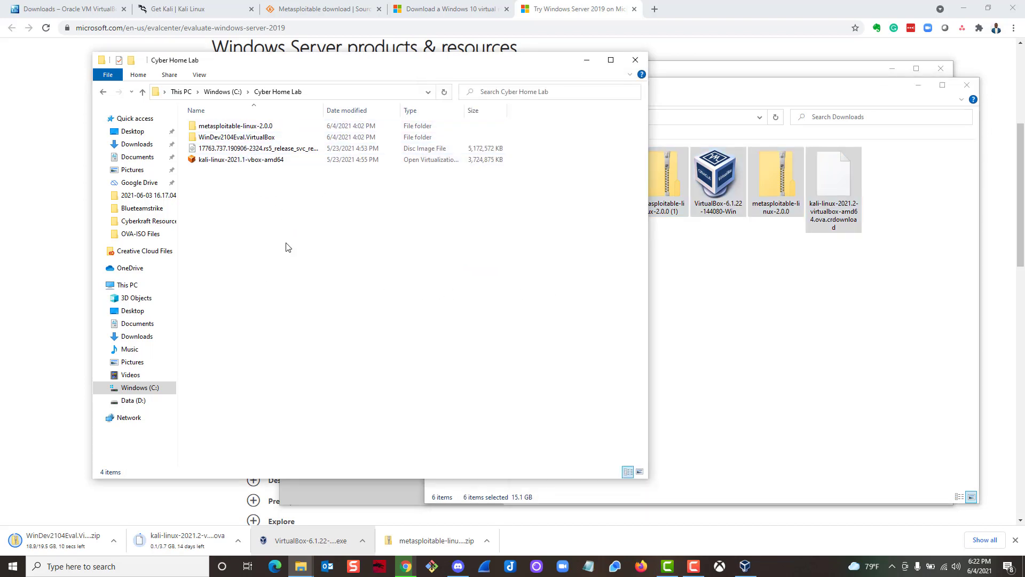
click(689, 91)
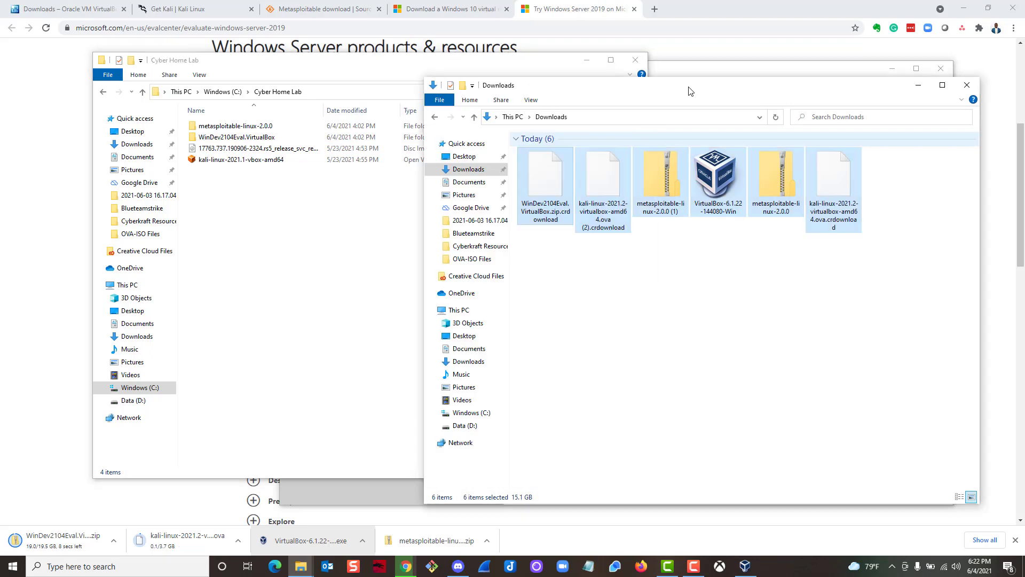
drag(687, 92, 685, 65)
click(689, 270)
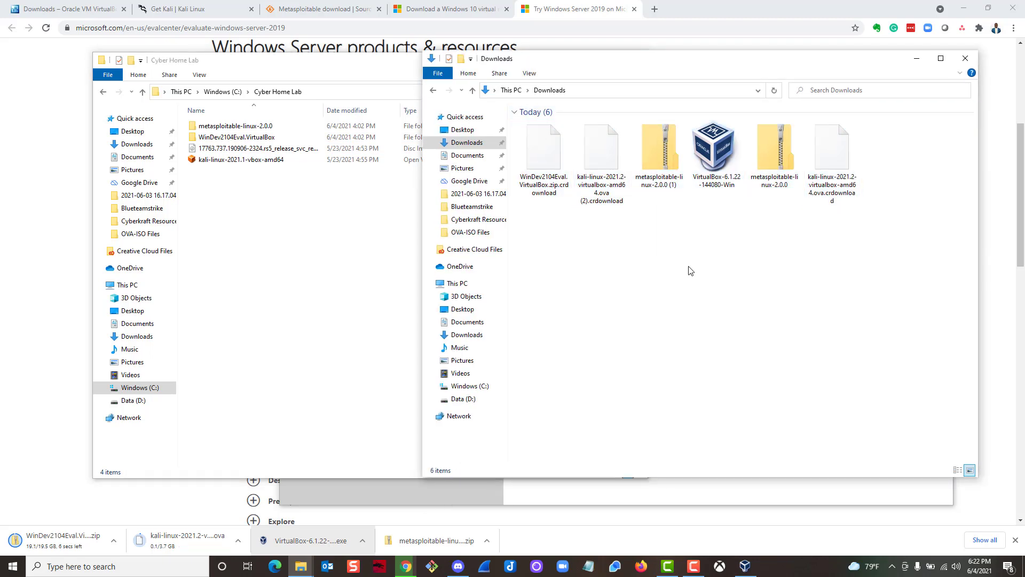
click(660, 171)
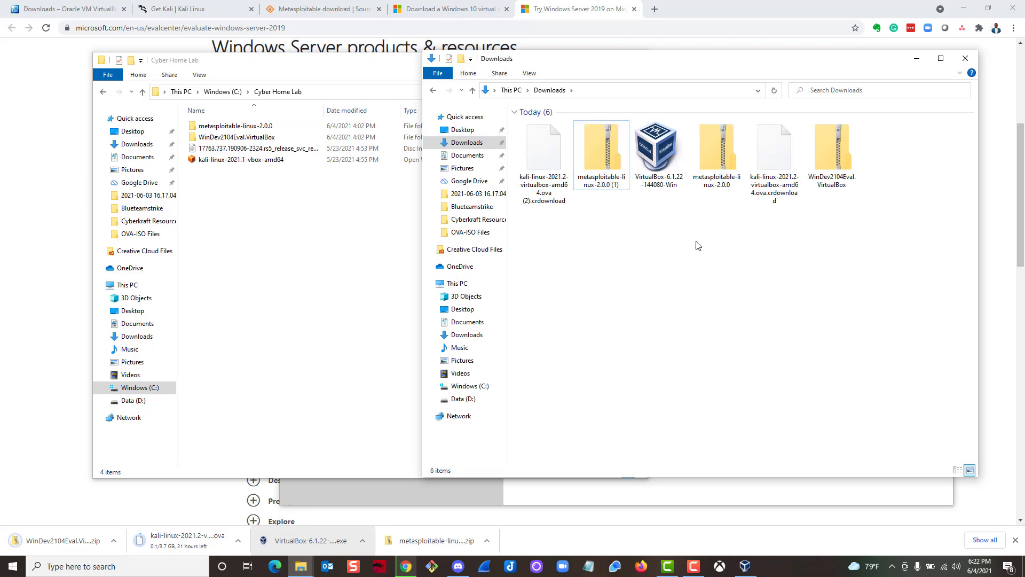
click(722, 169)
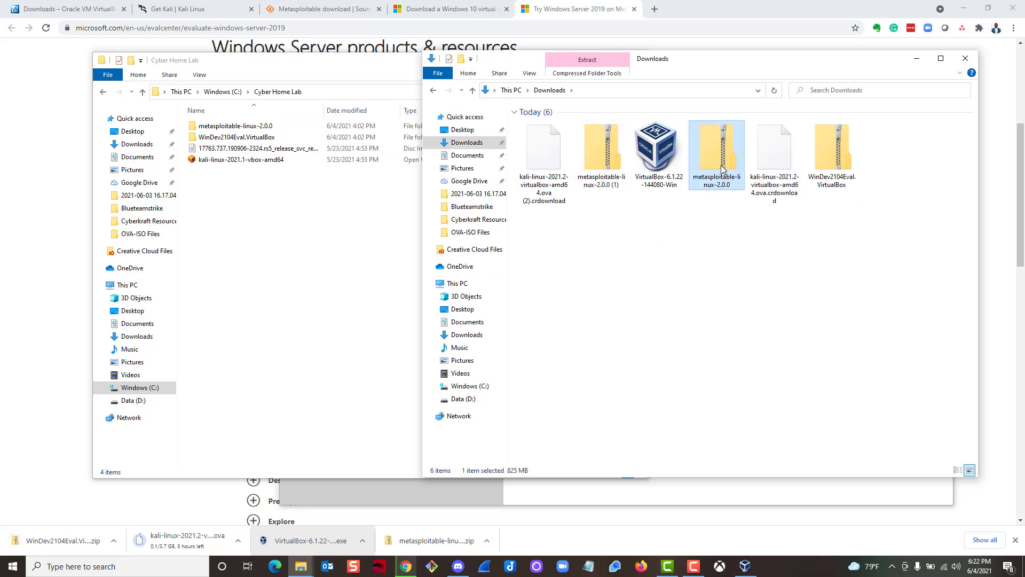
- Use Extract All... on the metasploitable-linux-2.0.0 zip, targeting Downloads\metasploitable-linux-2.0.0
right_click(722, 168)
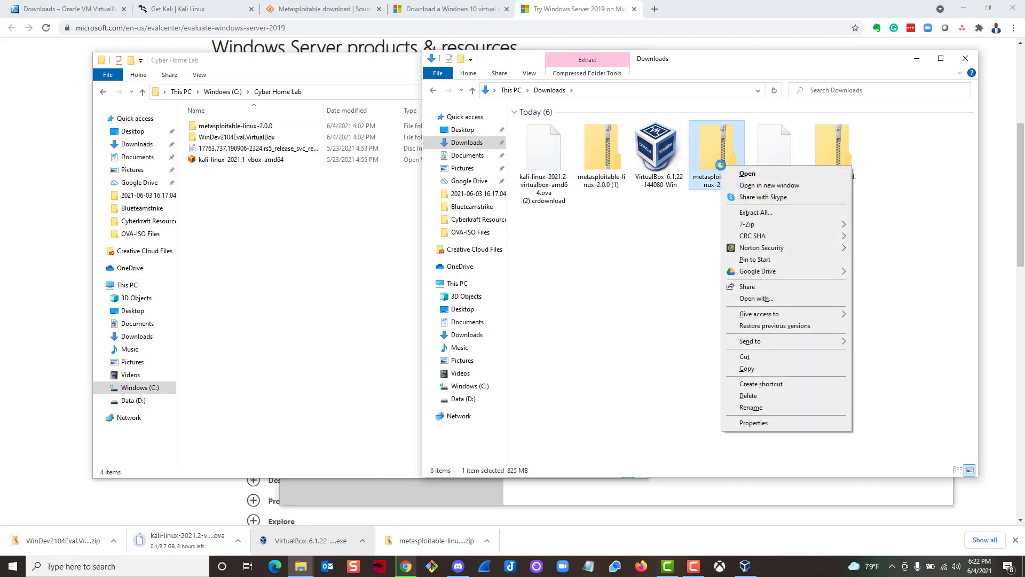
click(771, 213)
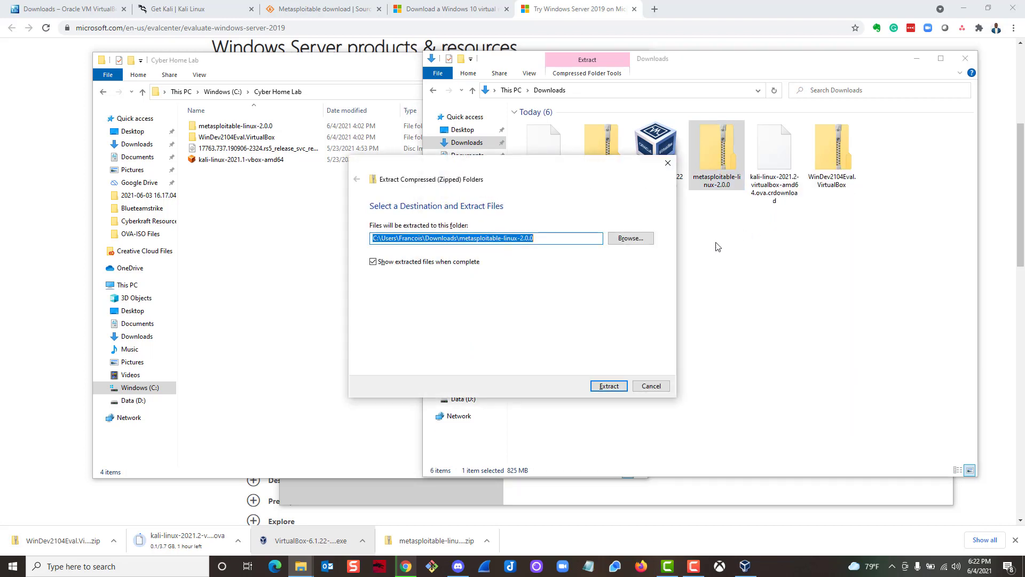